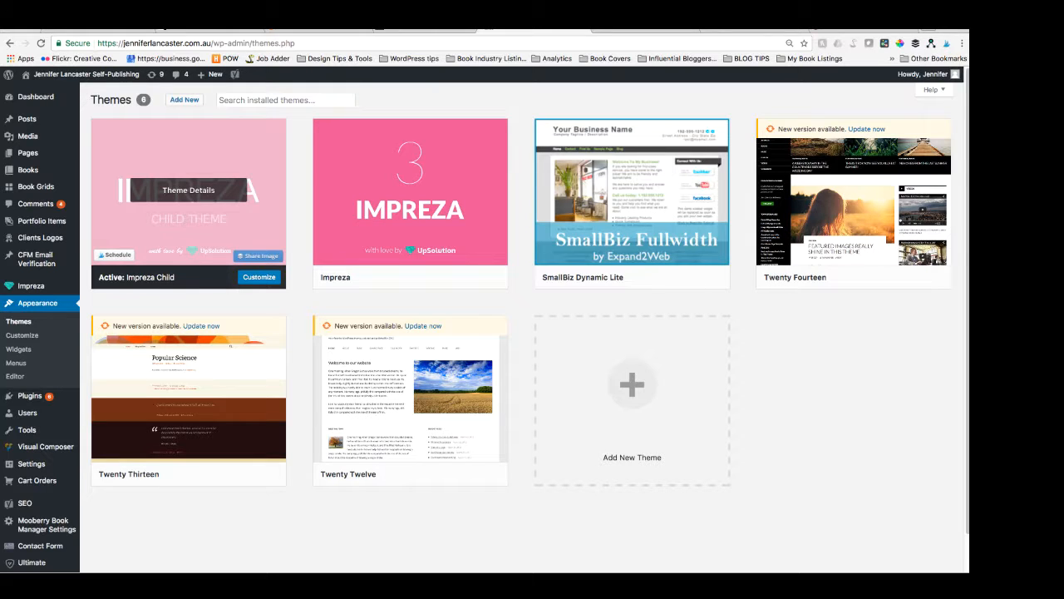
# Open the theme customizer and examine the Site Title and Tagline fields under Site Identity.
pyautogui.moveTo(430, 277)
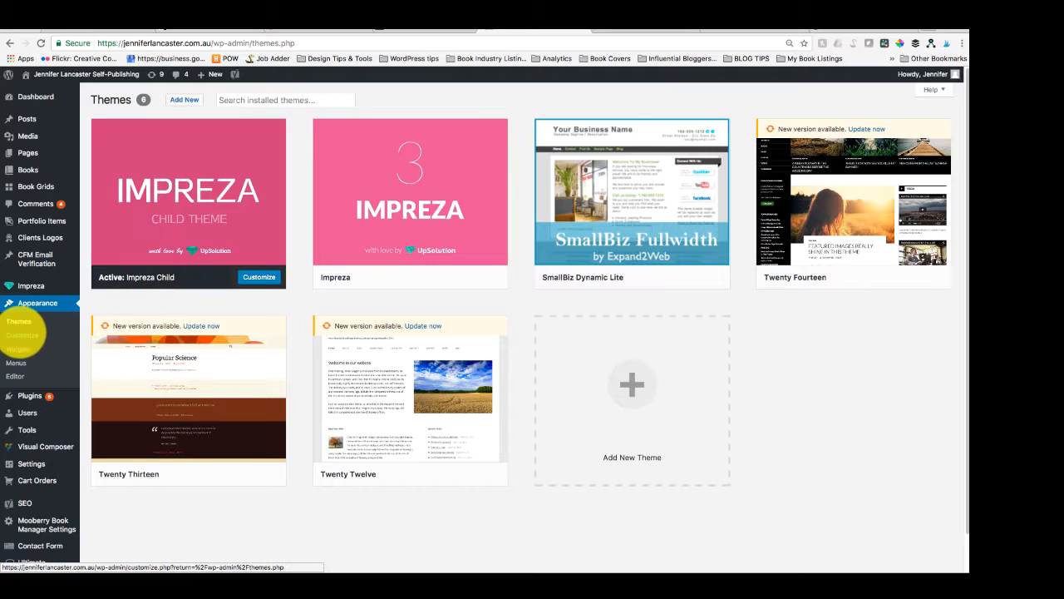
pyautogui.click(23, 335)
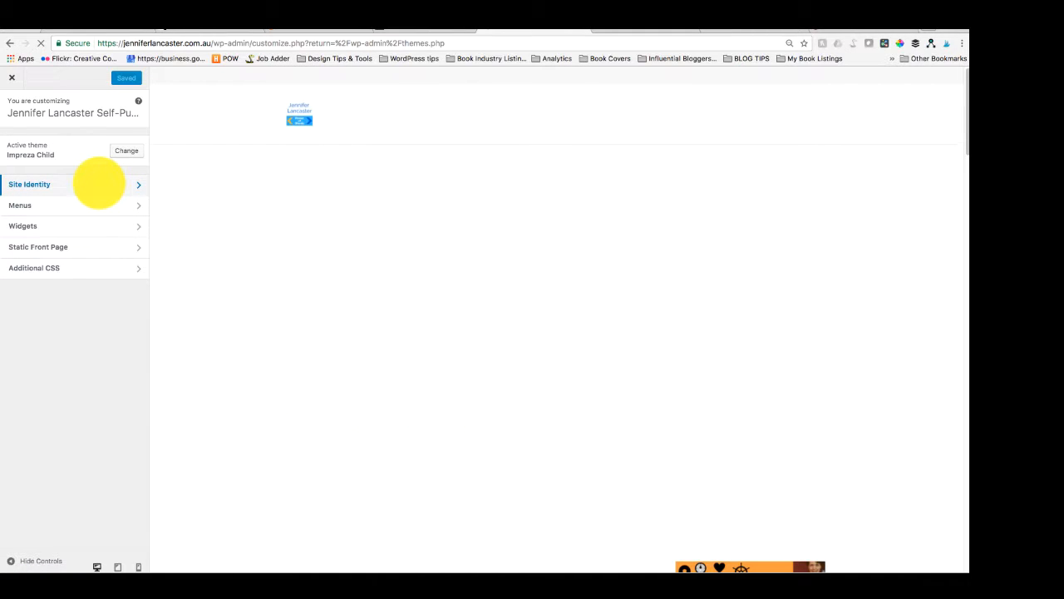
pyautogui.click(95, 182)
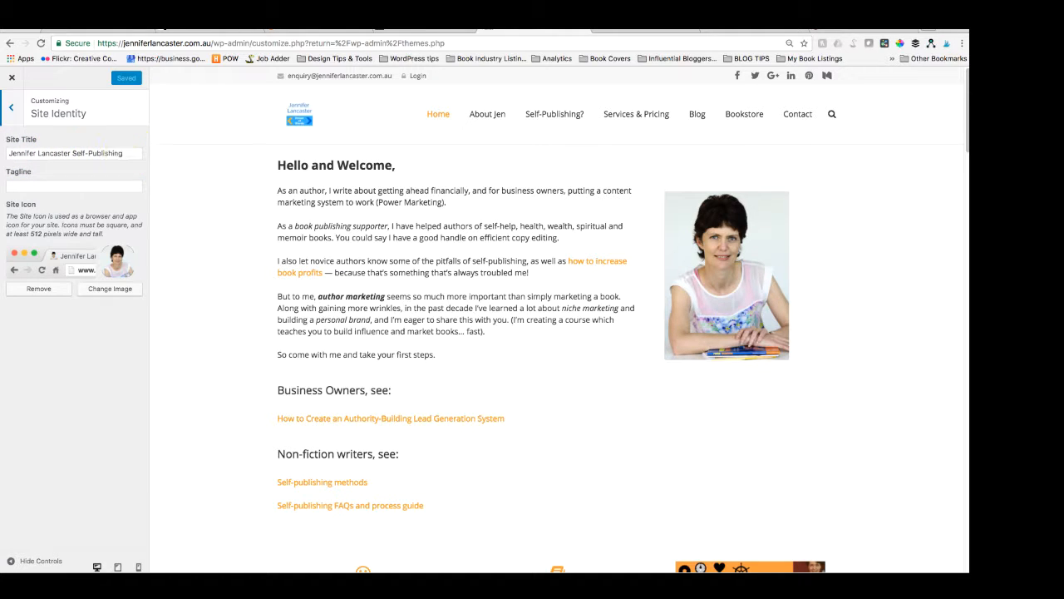
pyautogui.click(98, 153)
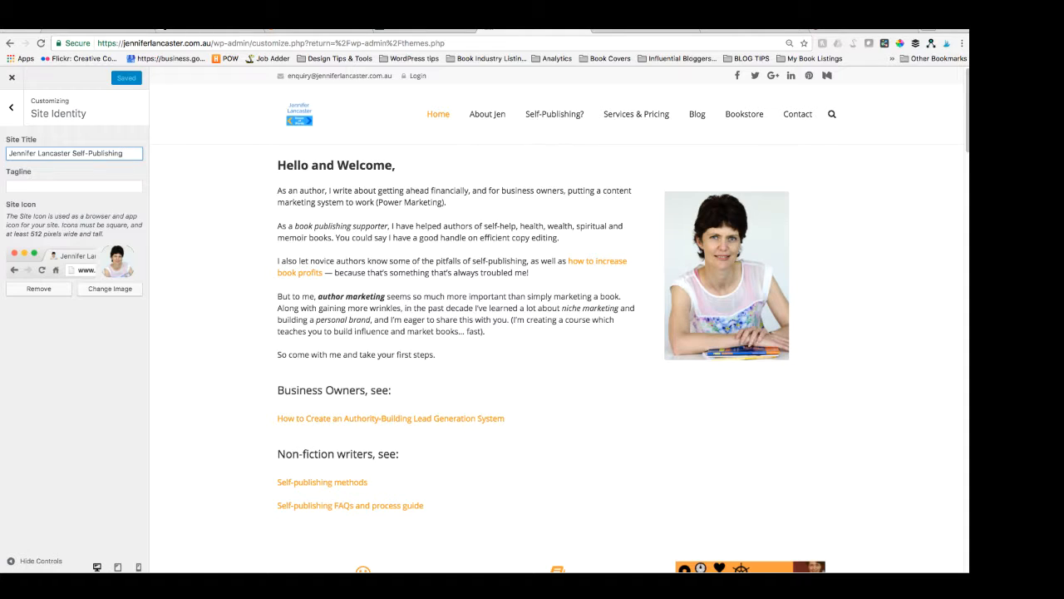
pyautogui.click(83, 186)
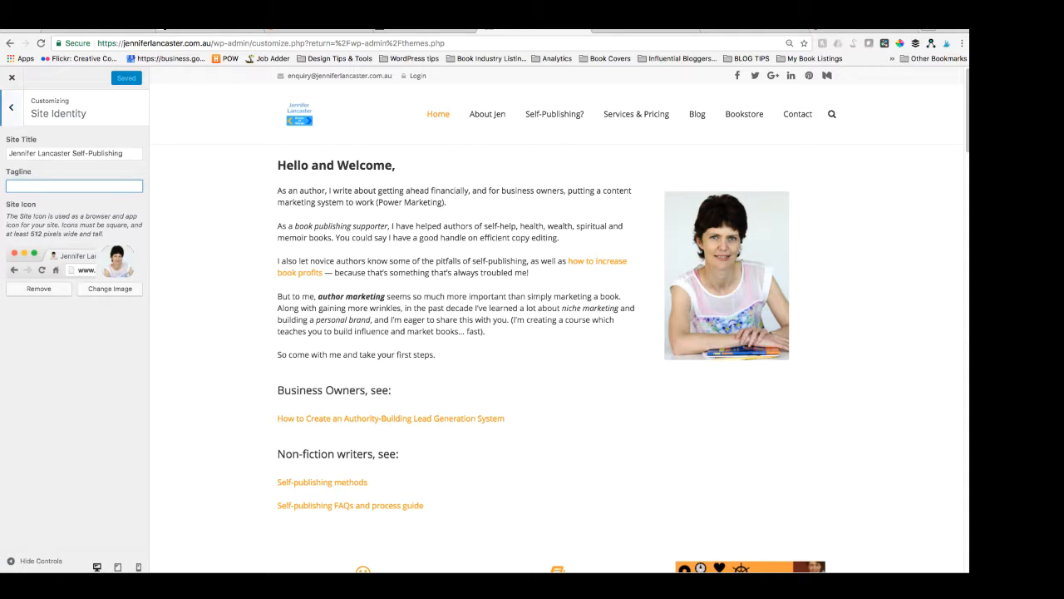
# Review the Static Front Page settings and homepage preview, choose Blog as the posts page, and exit the customizer.
pyautogui.click(11, 107)
pyautogui.click(49, 247)
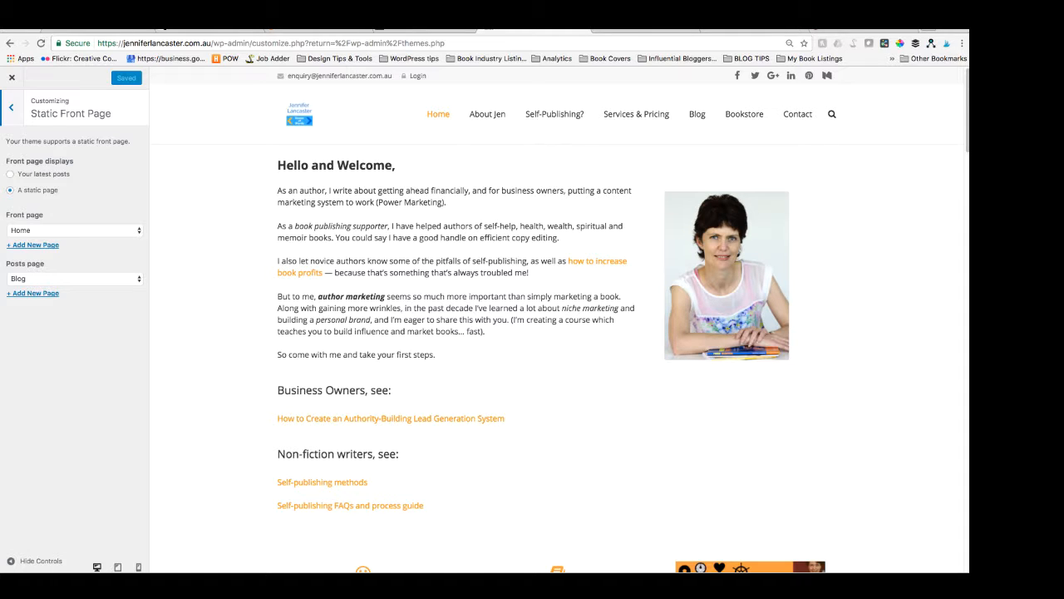
pyautogui.scroll(-12, 557, 333)
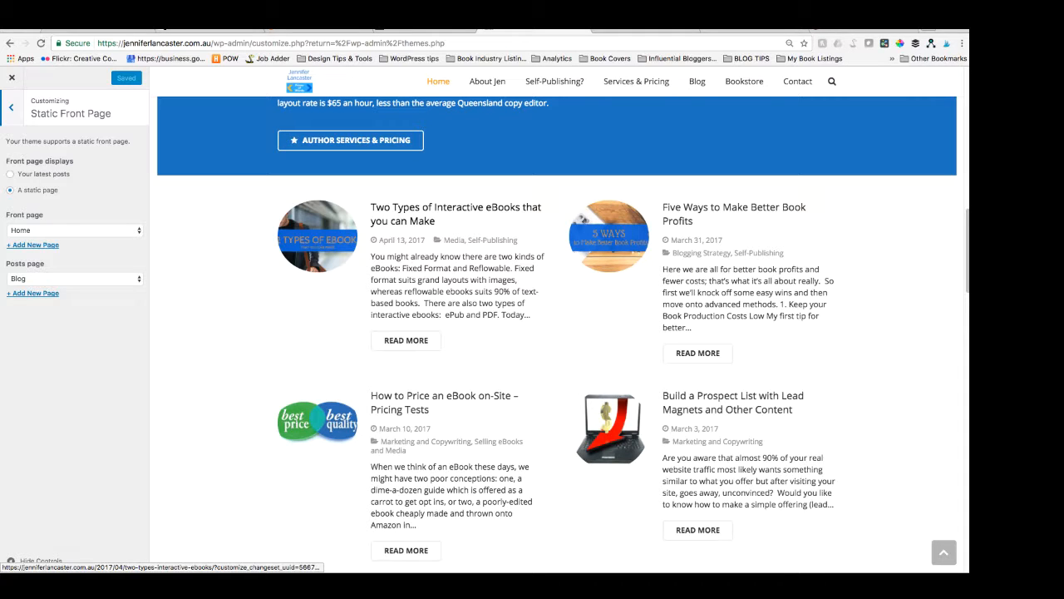
pyautogui.scroll(4, 557, 333)
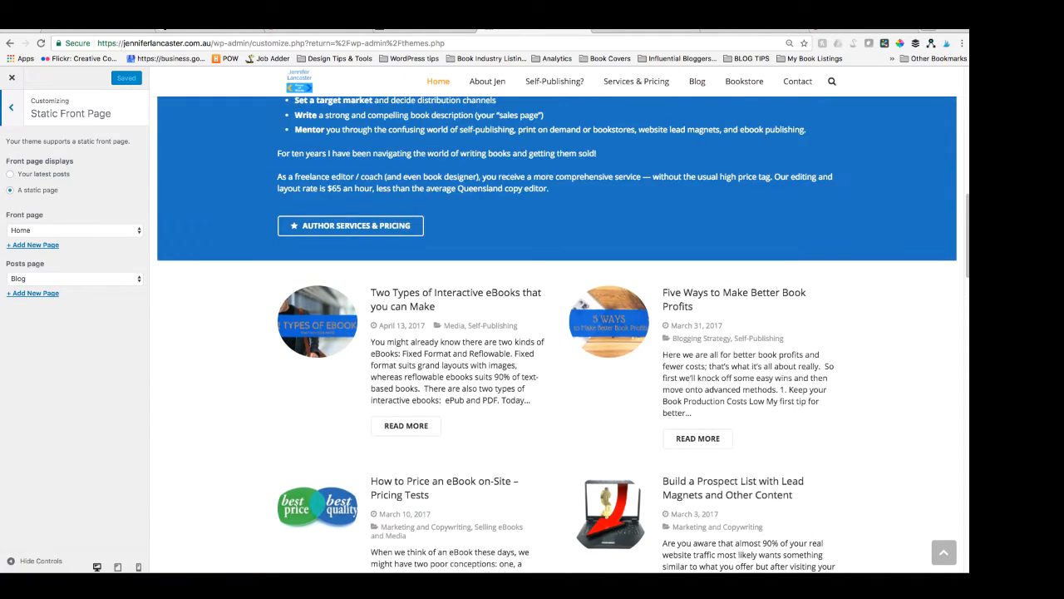
pyautogui.click(75, 278)
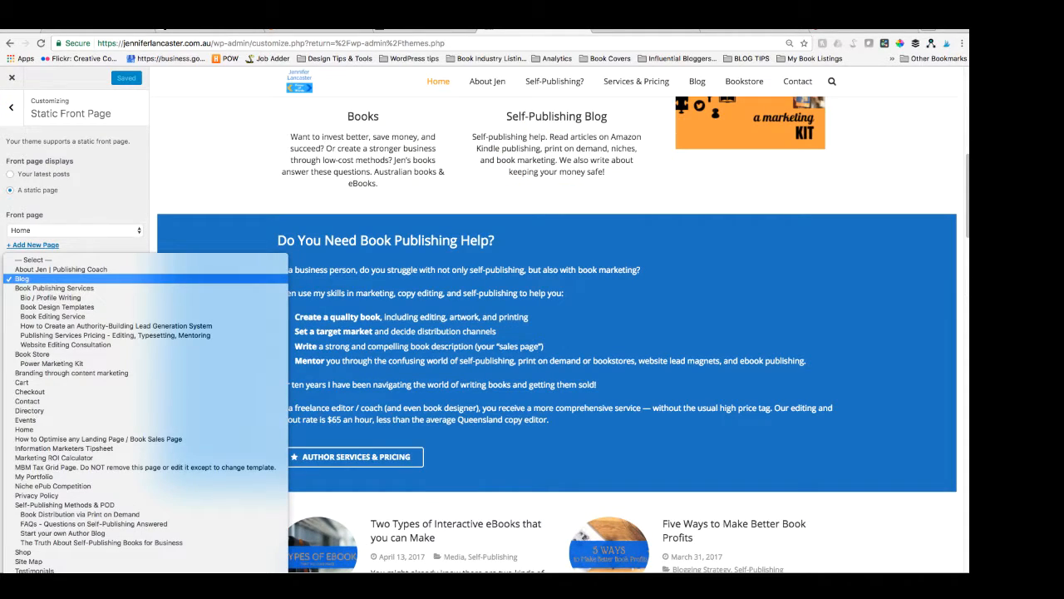
pyautogui.click(75, 279)
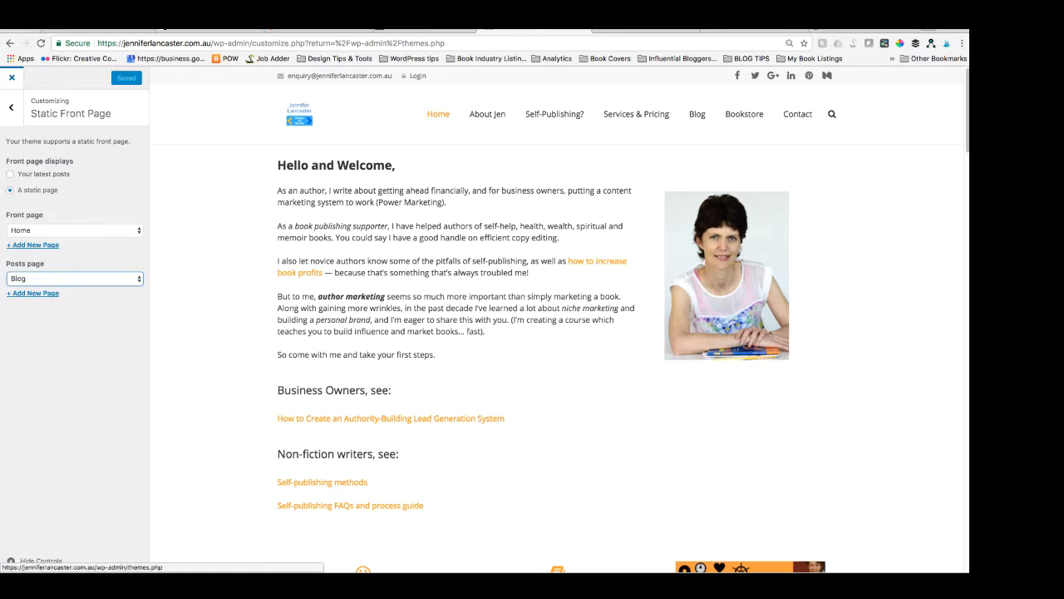
pyautogui.click(12, 78)
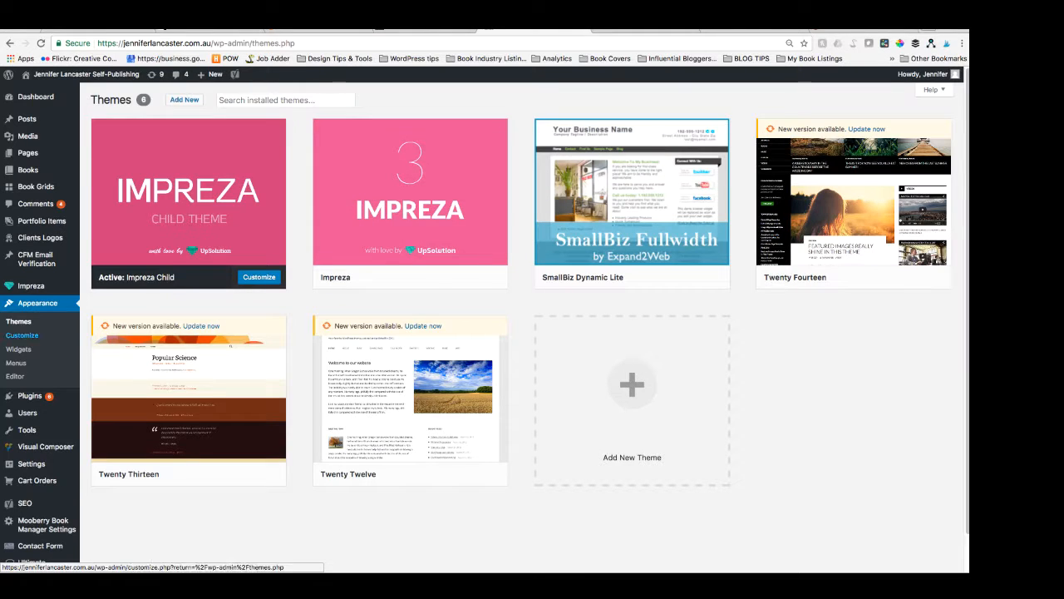
# Open the menu management page and load Main Menu#2 (Main Menu) for editing.
pyautogui.scroll(-1, 22, 332)
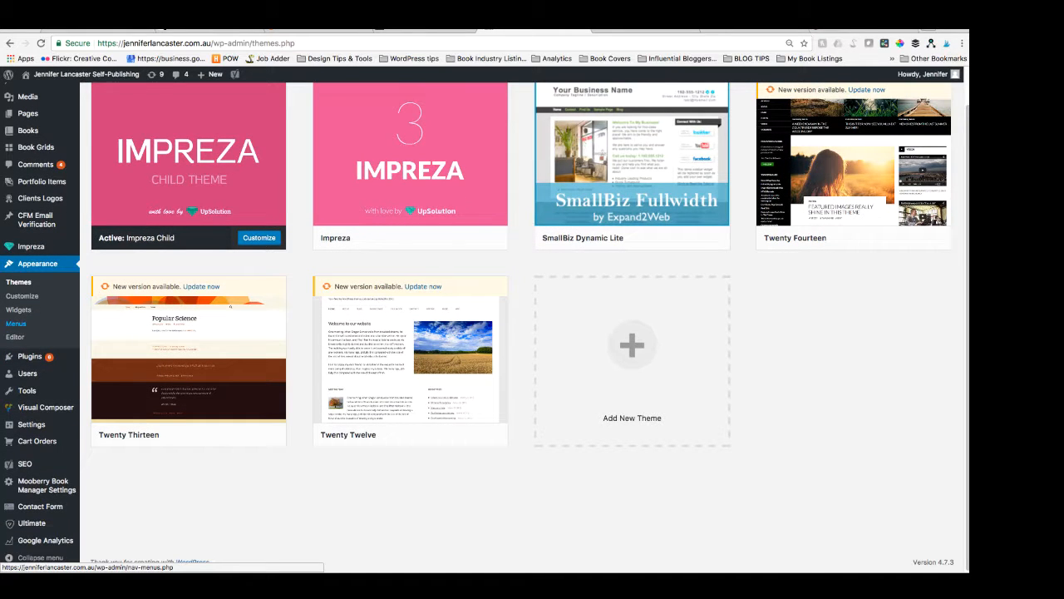
pyautogui.click(16, 322)
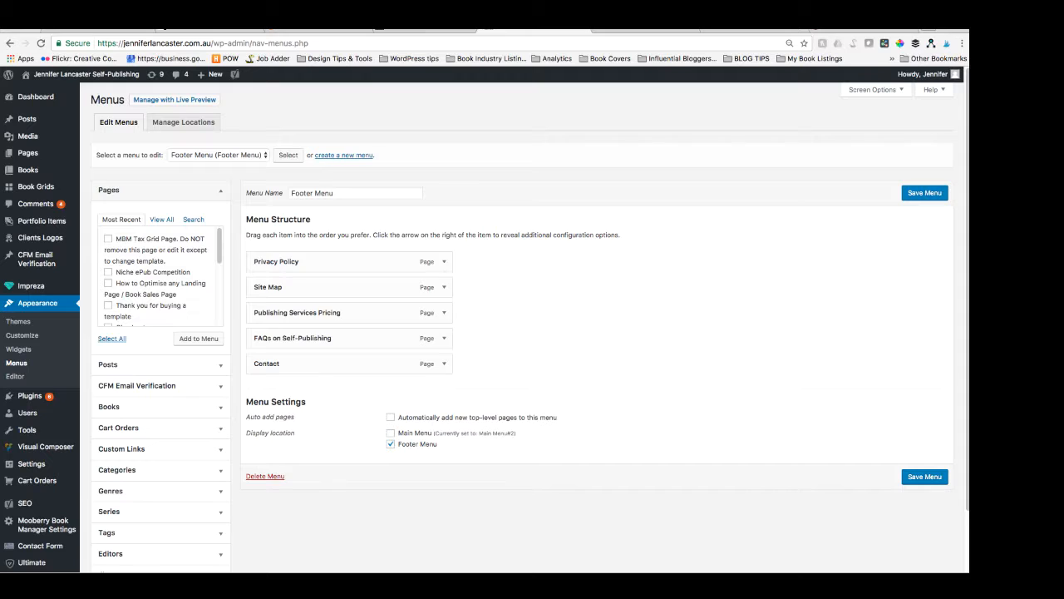
pyautogui.click(218, 155)
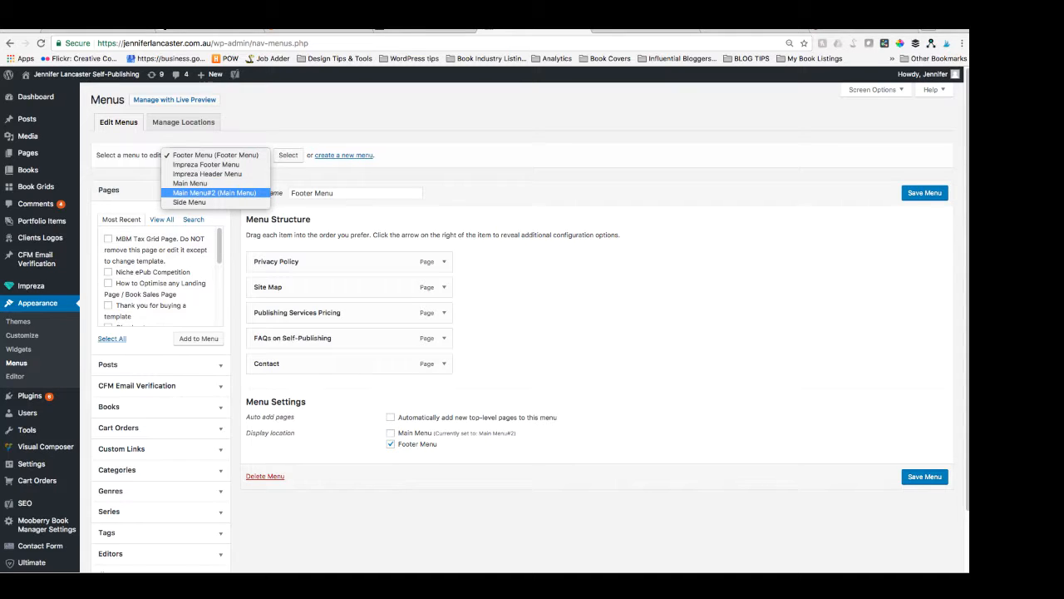
pyautogui.click(214, 193)
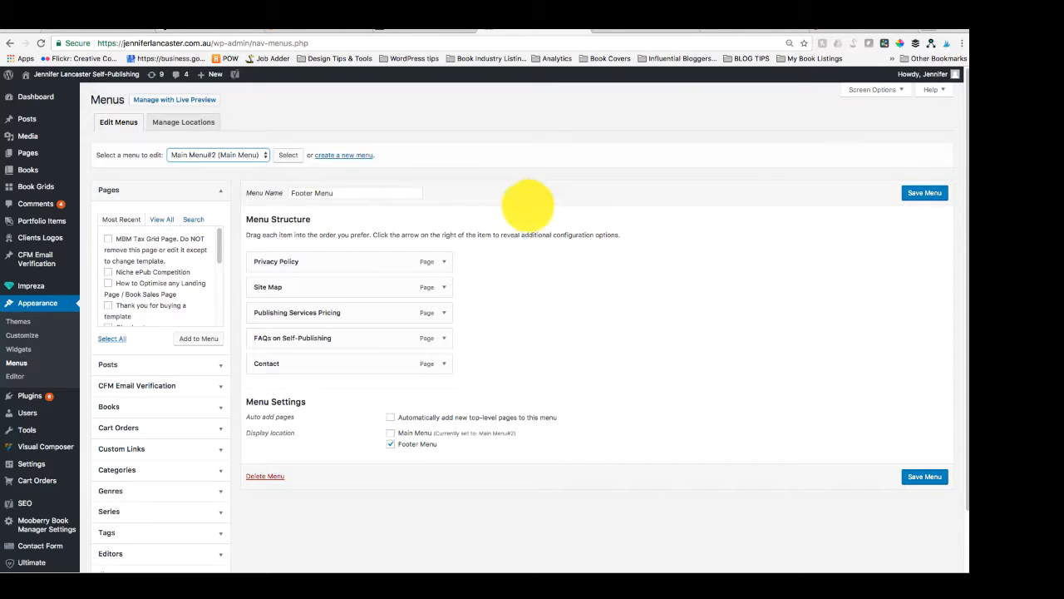
pyautogui.click(287, 156)
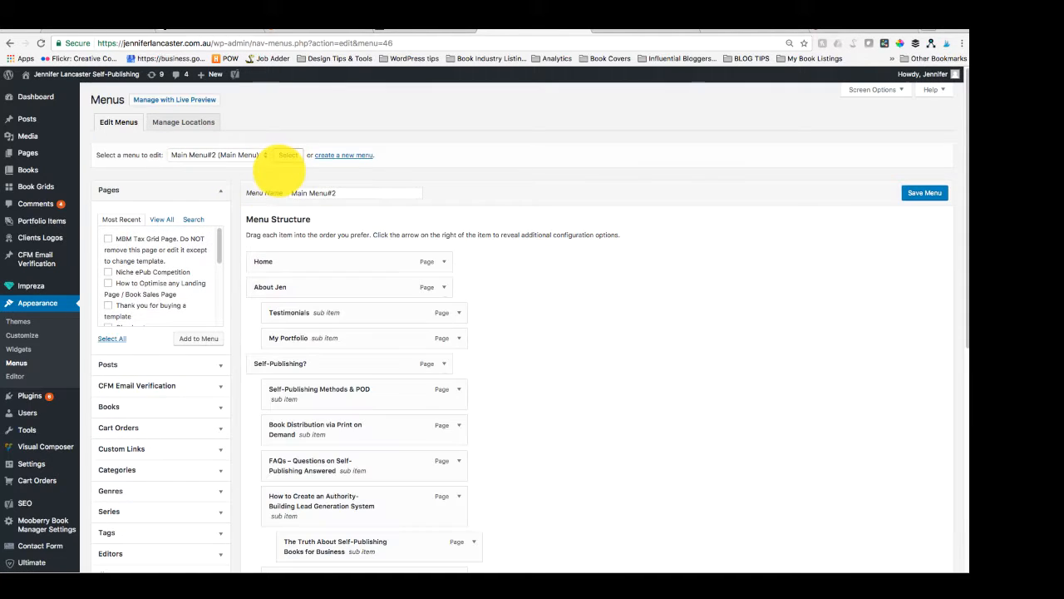
# Review the menu structure down to the top-level Blog item and inspect that item's settings.
pyautogui.scroll(-3, 259, 261)
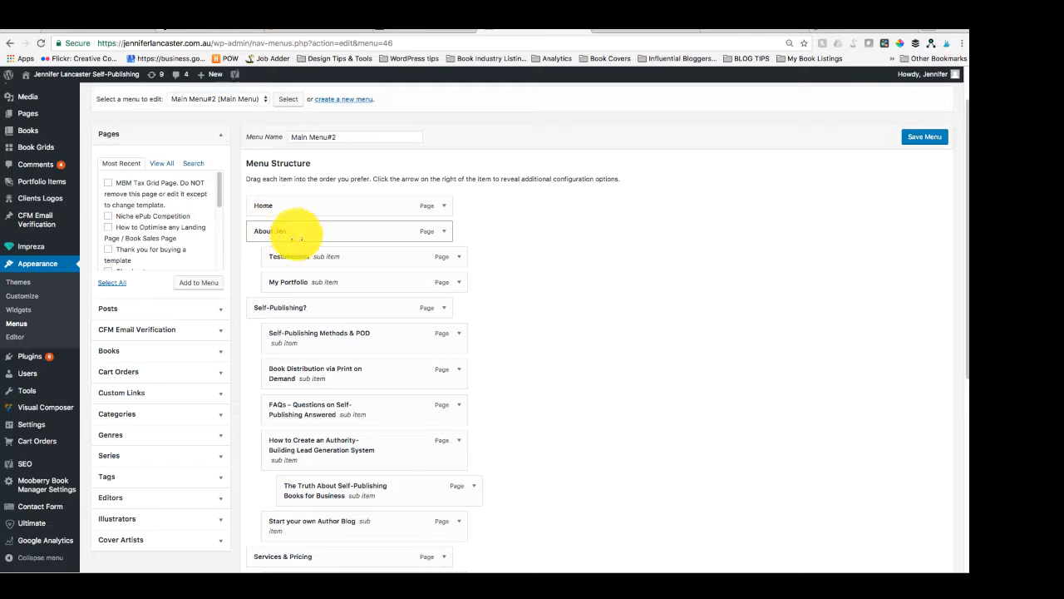
pyautogui.scroll(-3, 277, 237)
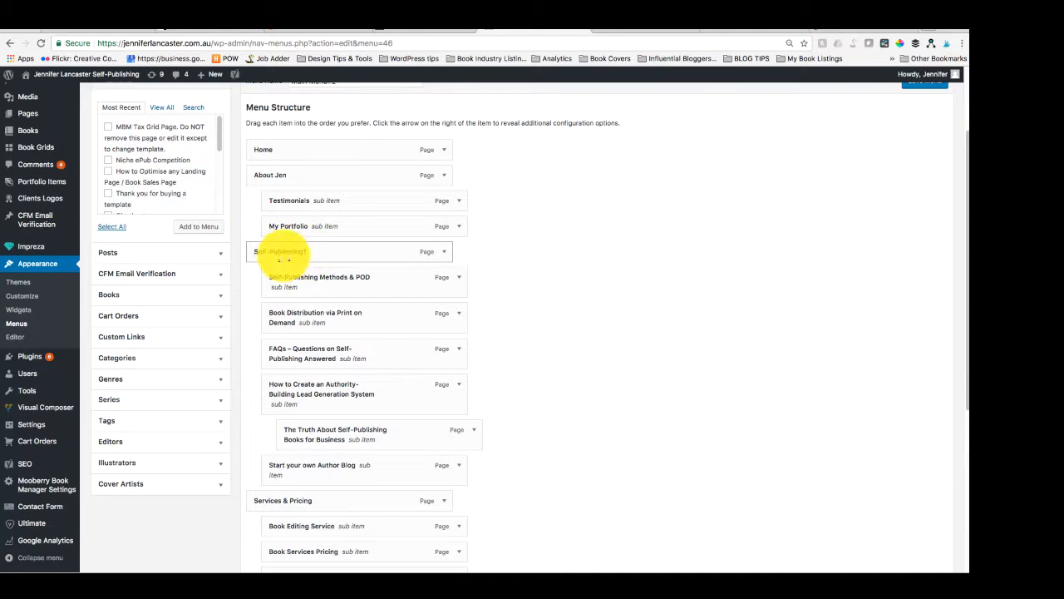
pyautogui.scroll(-1, 283, 248)
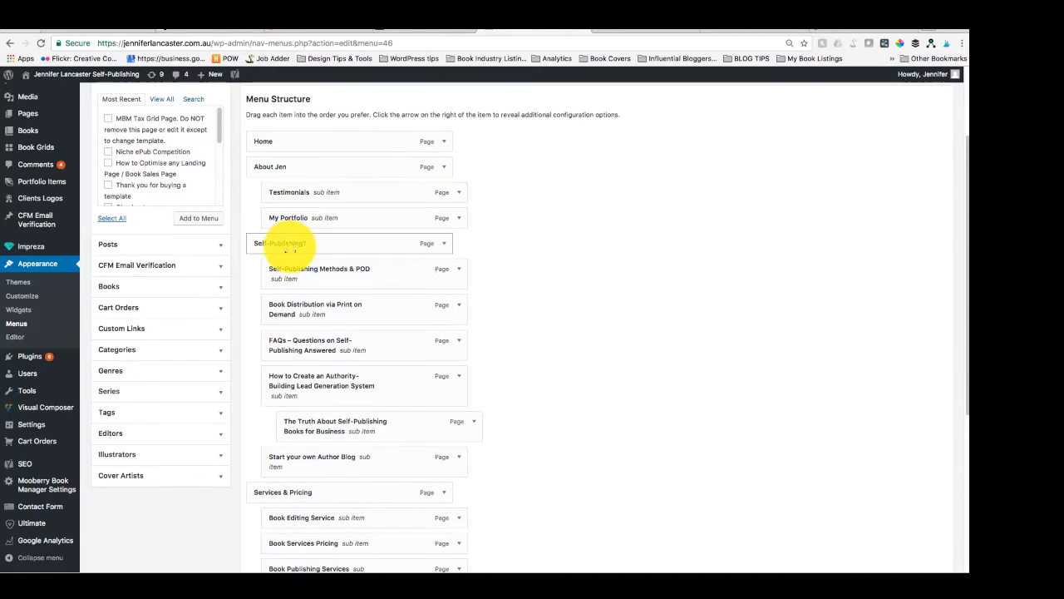
pyautogui.scroll(-1, 284, 248)
pyautogui.scroll(-10, 285, 247)
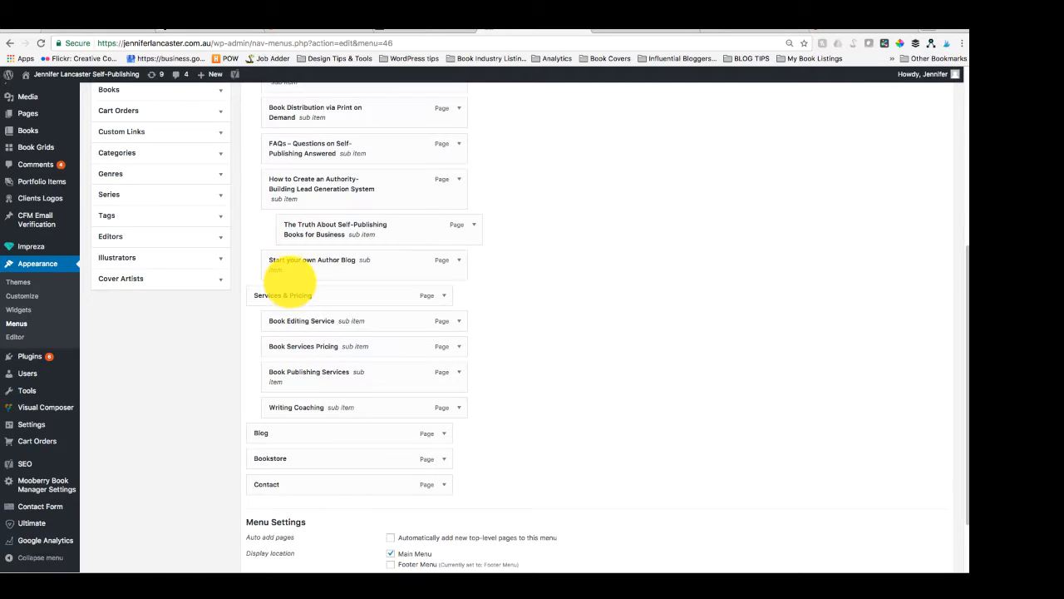
pyautogui.scroll(-1, 287, 237)
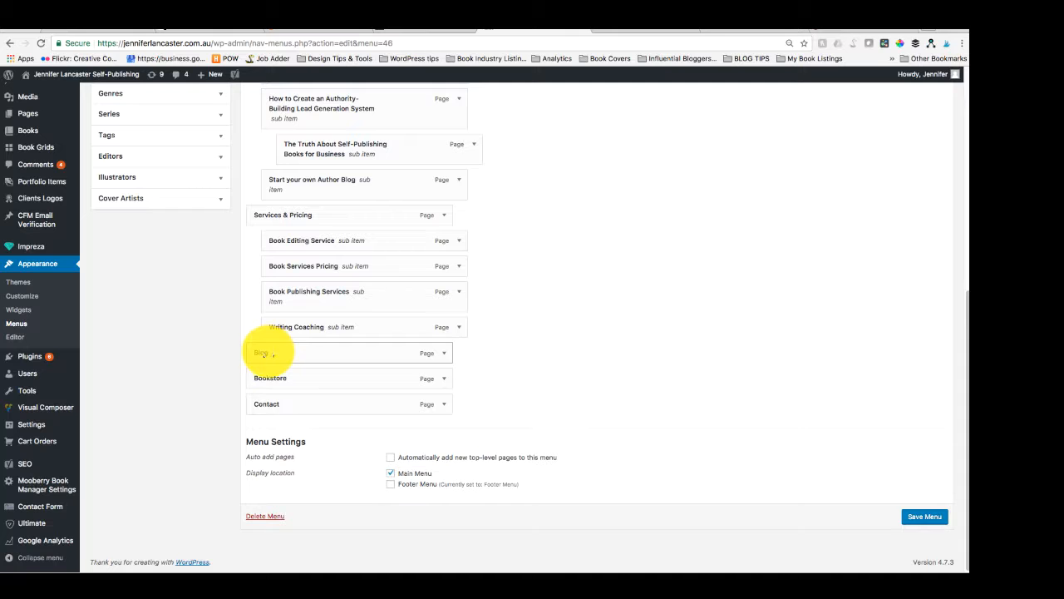
pyautogui.click(444, 352)
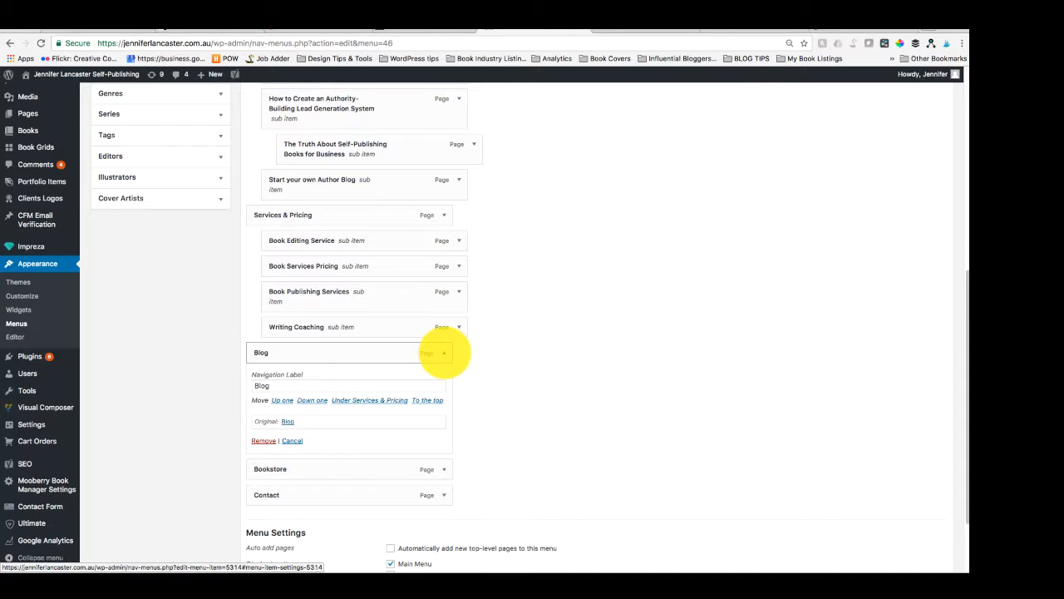
pyautogui.click(443, 352)
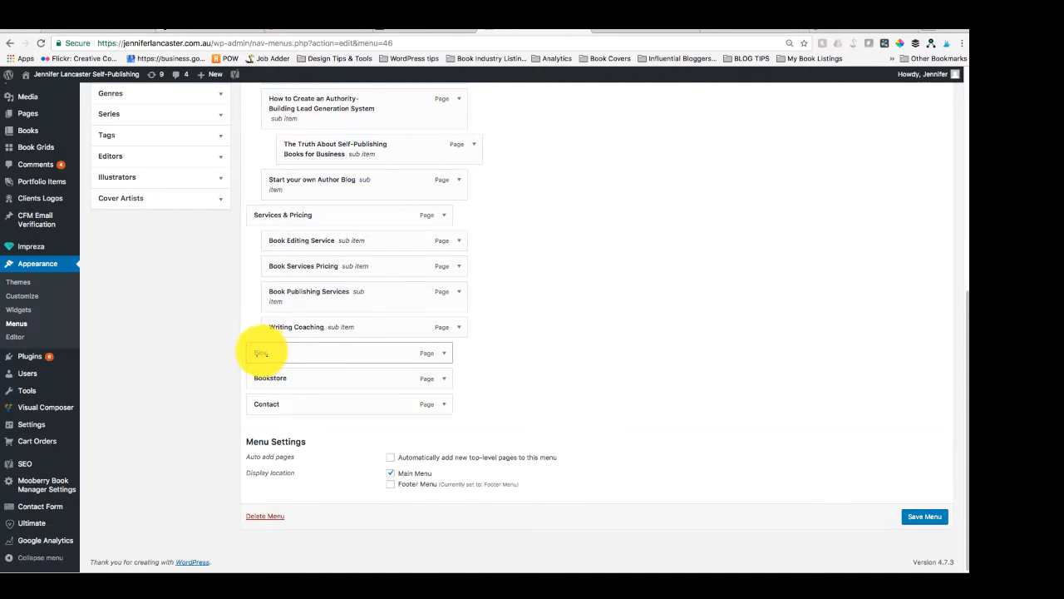
pyautogui.click(443, 352)
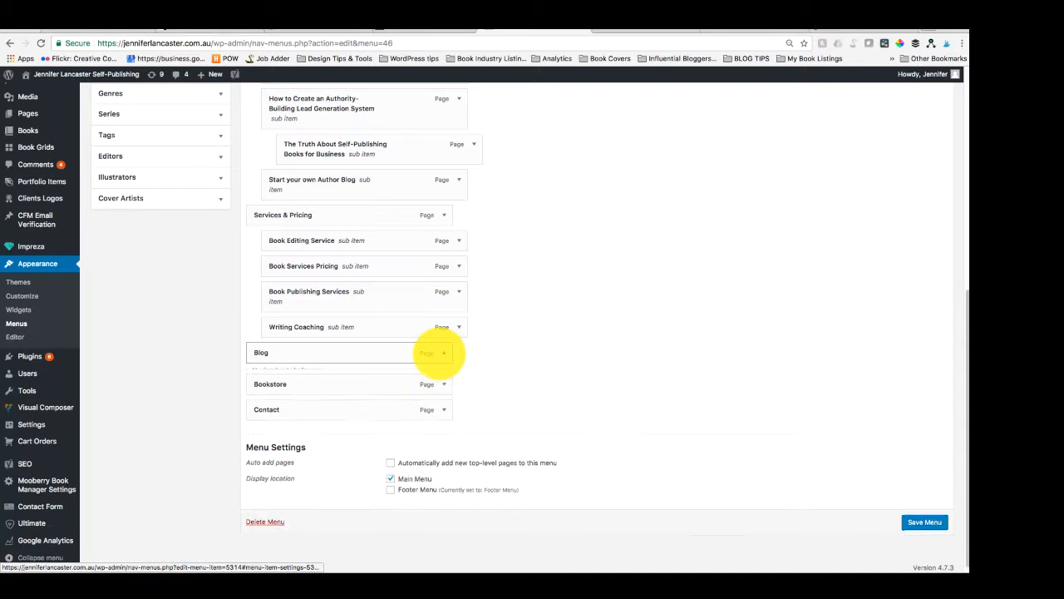
pyautogui.click(440, 353)
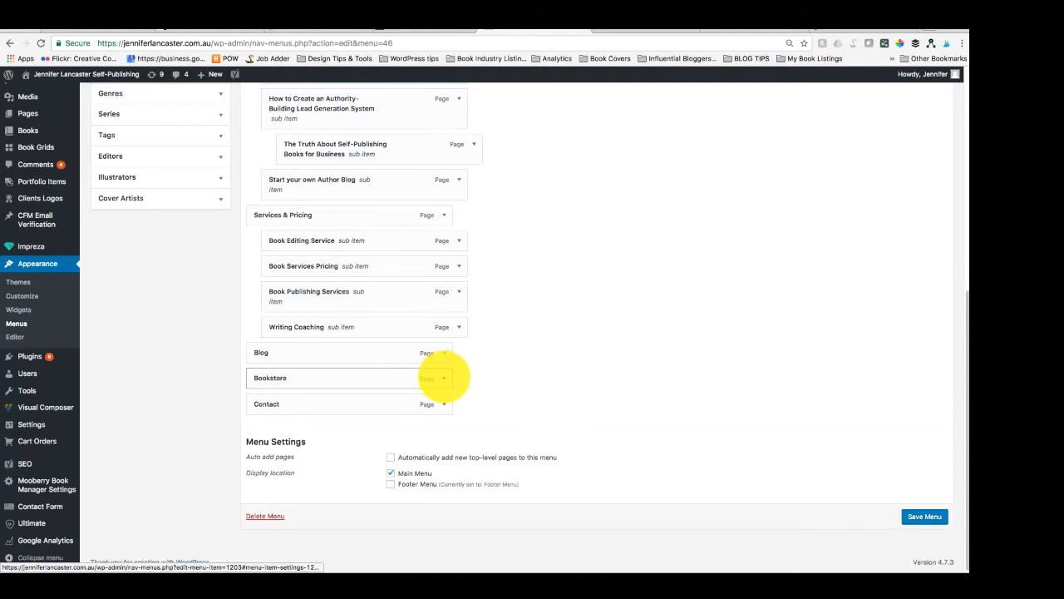
# Inspect the settings of the Bookstore and Contact menu items, then collapse them.
pyautogui.click(443, 378)
pyautogui.click(443, 377)
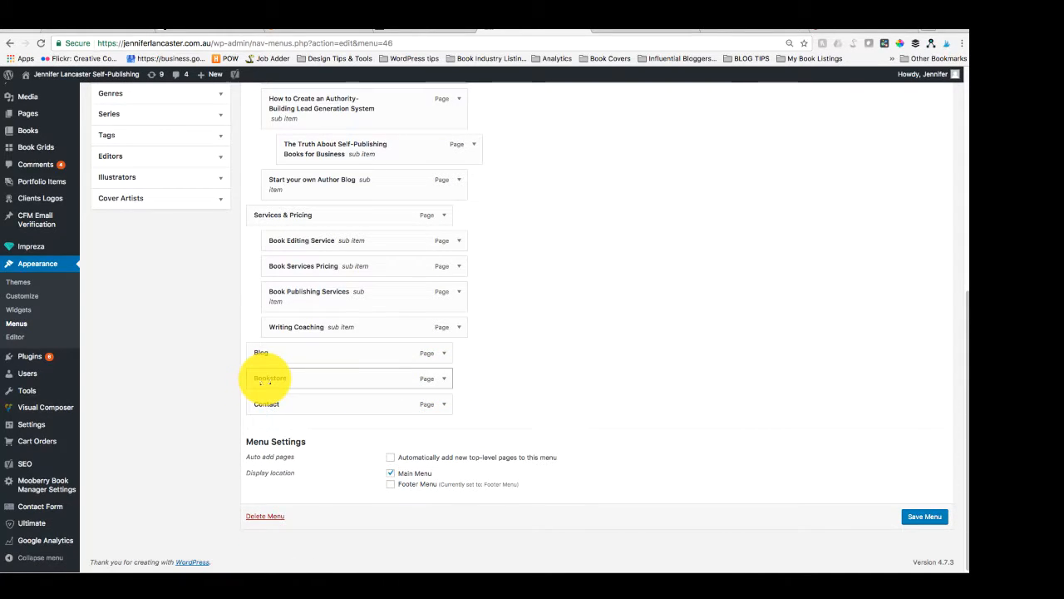
pyautogui.click(443, 404)
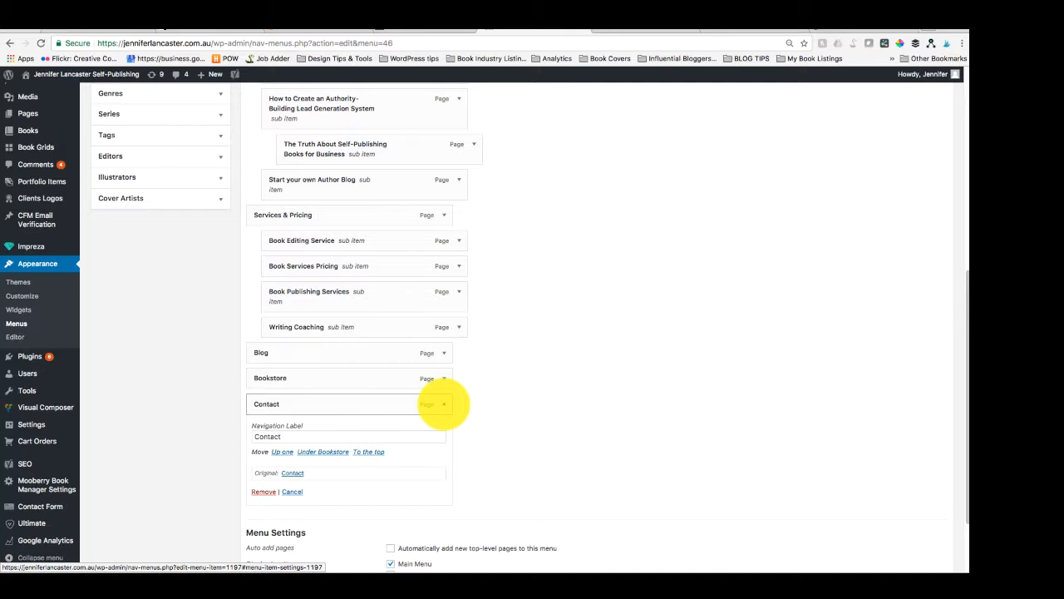
pyautogui.click(444, 404)
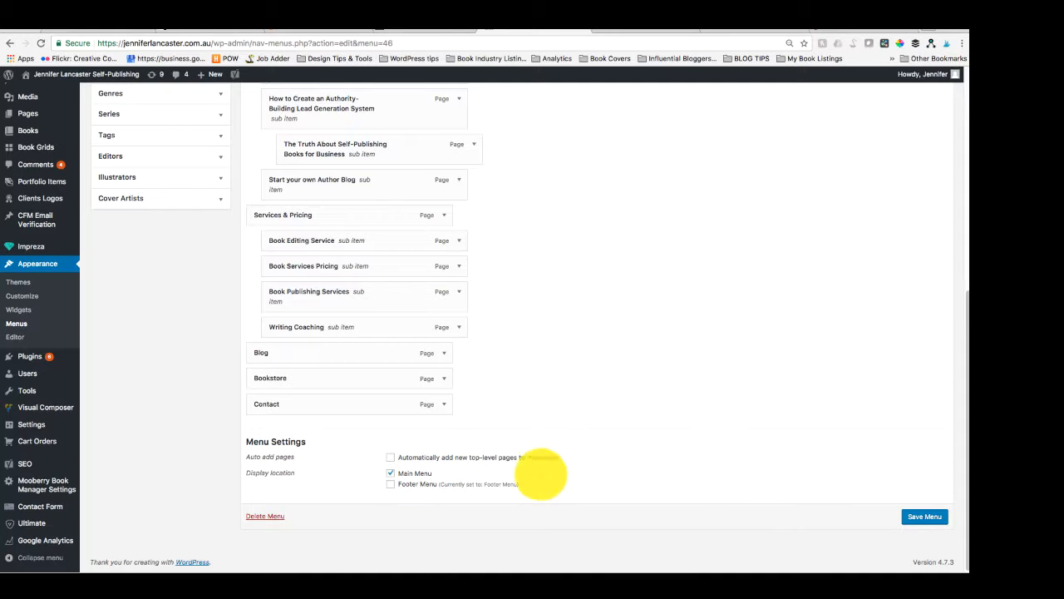
pyautogui.click(925, 516)
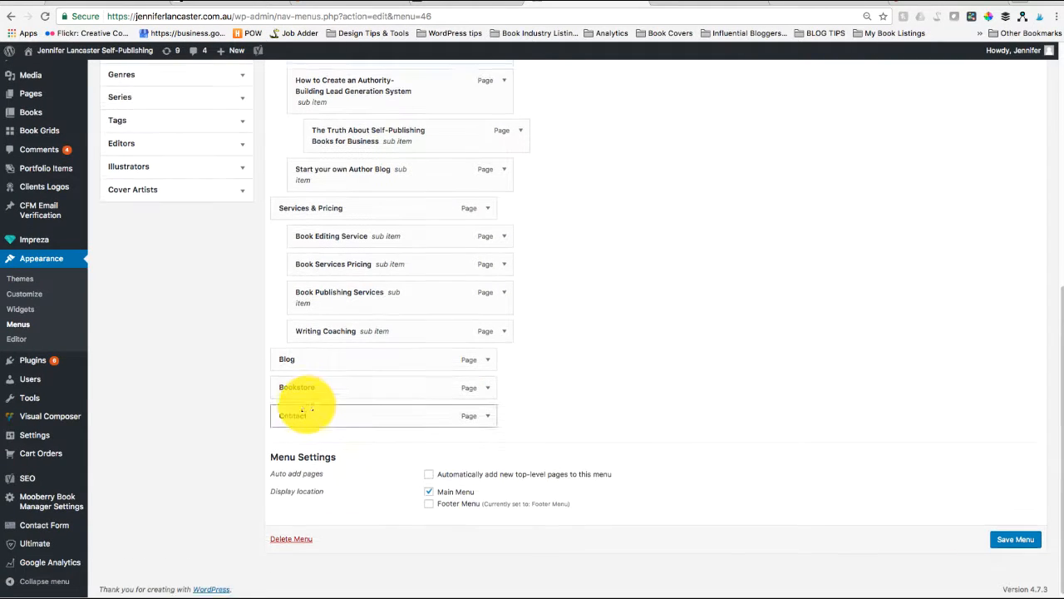
# Examine the most recent pages available to add and the order of items and sub items in the menu structure.
pyautogui.scroll(3, 281, 399)
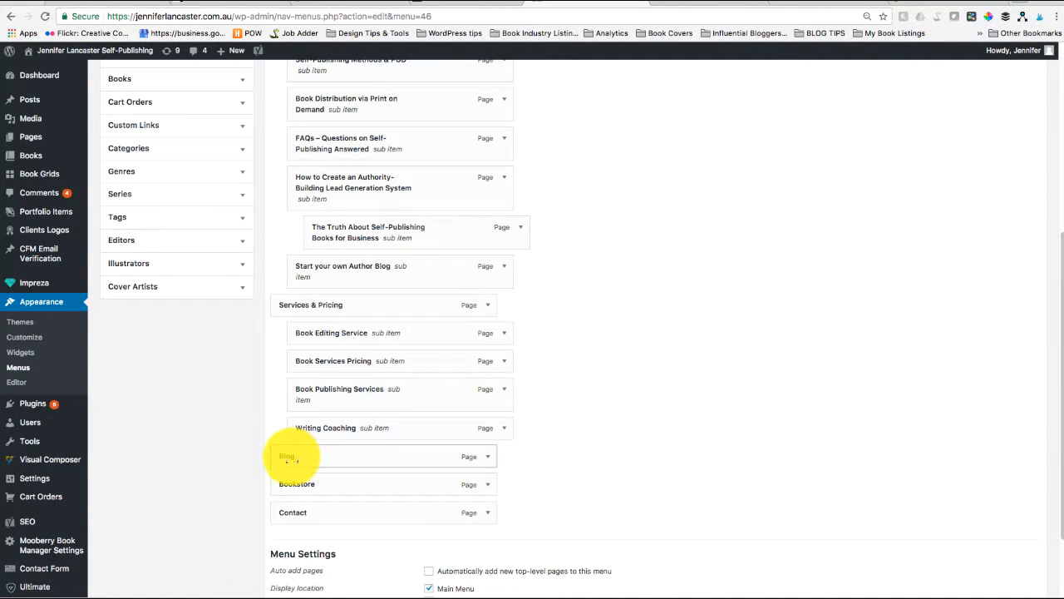
pyautogui.moveTo(290, 454)
pyautogui.mouseDown()
pyautogui.moveTo(309, 455)
pyautogui.moveTo(280, 458)
pyautogui.moveTo(288, 453)
pyautogui.mouseUp()
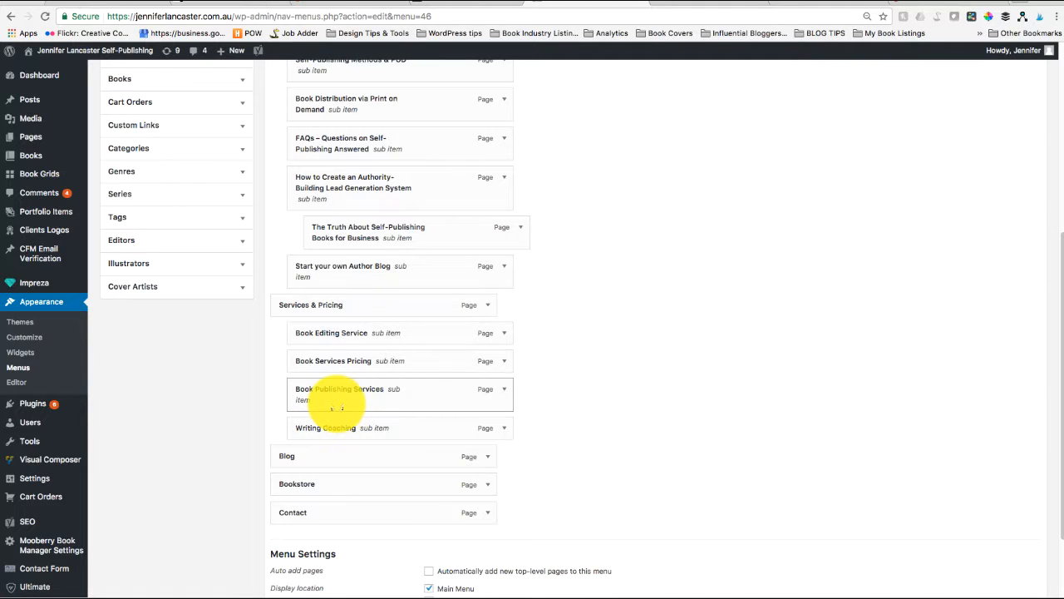
pyautogui.scroll(2, 333, 399)
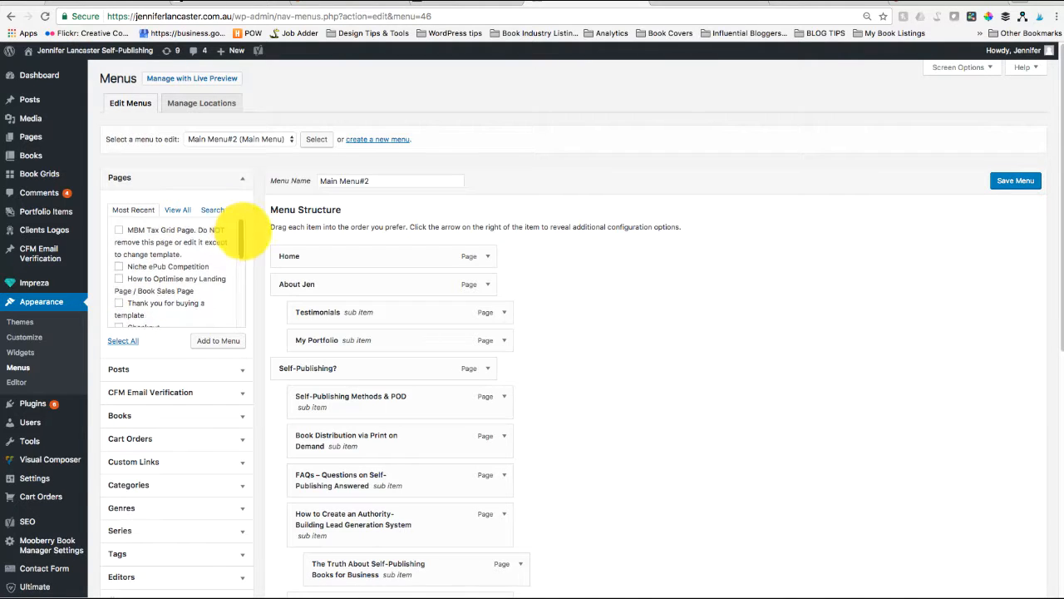
pyautogui.moveTo(241, 237); pyautogui.dragTo(240, 282)
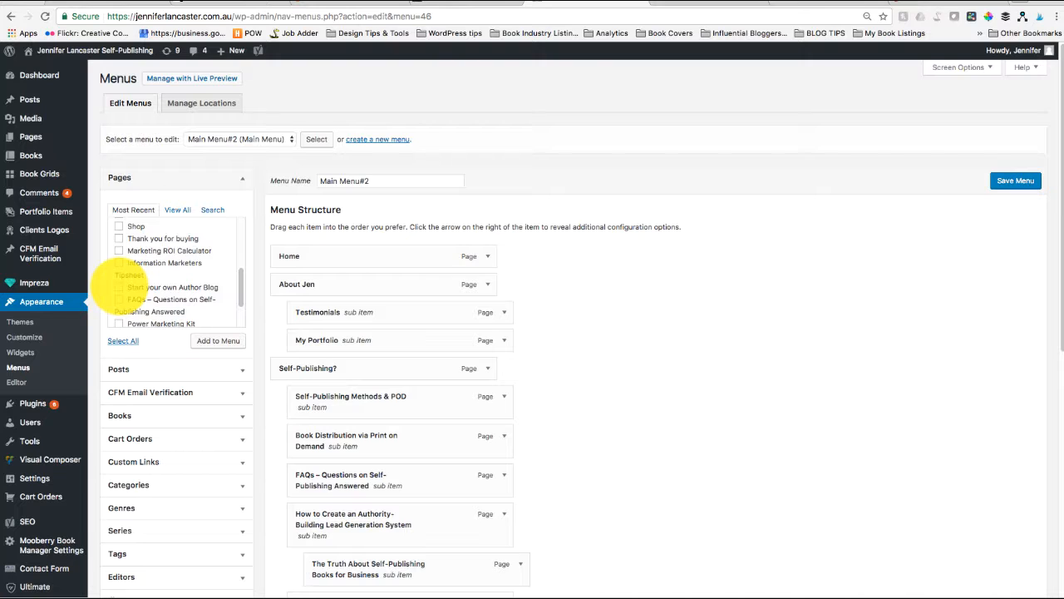
pyautogui.scroll(-3, 334, 461)
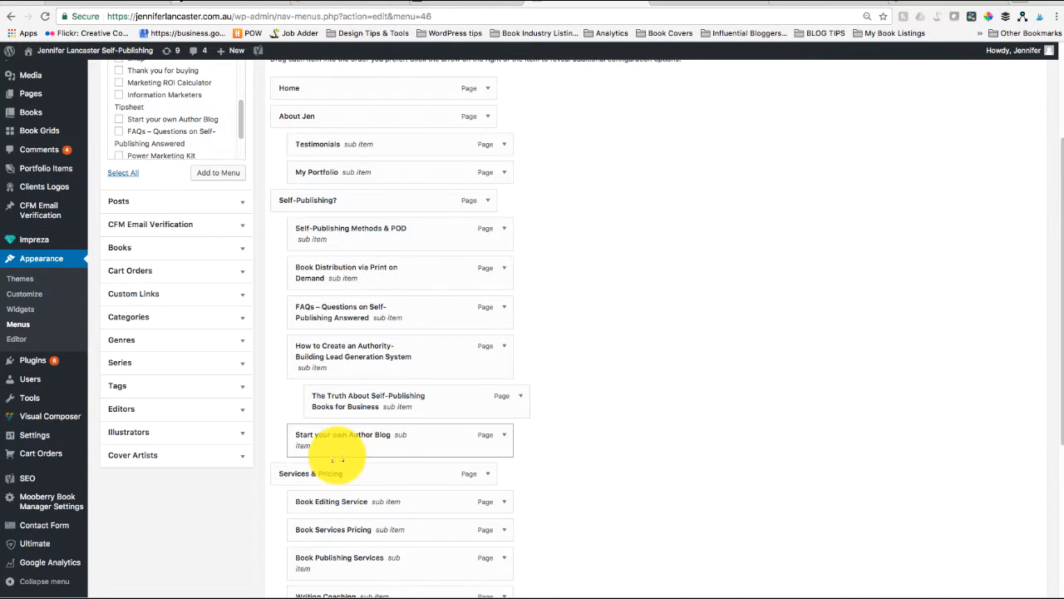
pyautogui.scroll(-5, 337, 459)
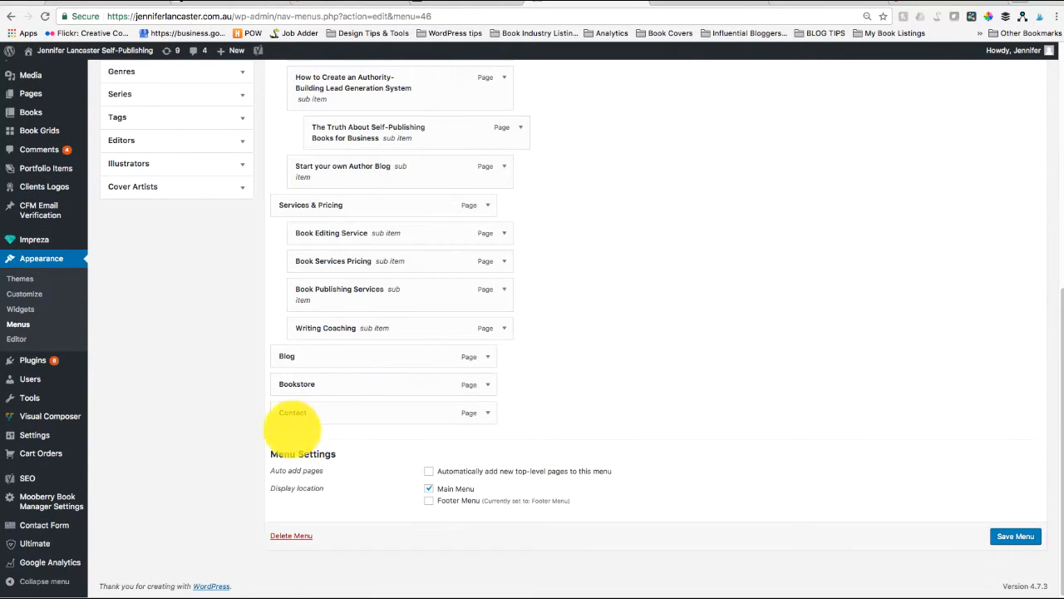
# Load Footer Menu (Footer Menu) for editing and leave Main Menu#2 without saving its changes.
pyautogui.scroll(1, 303, 428)
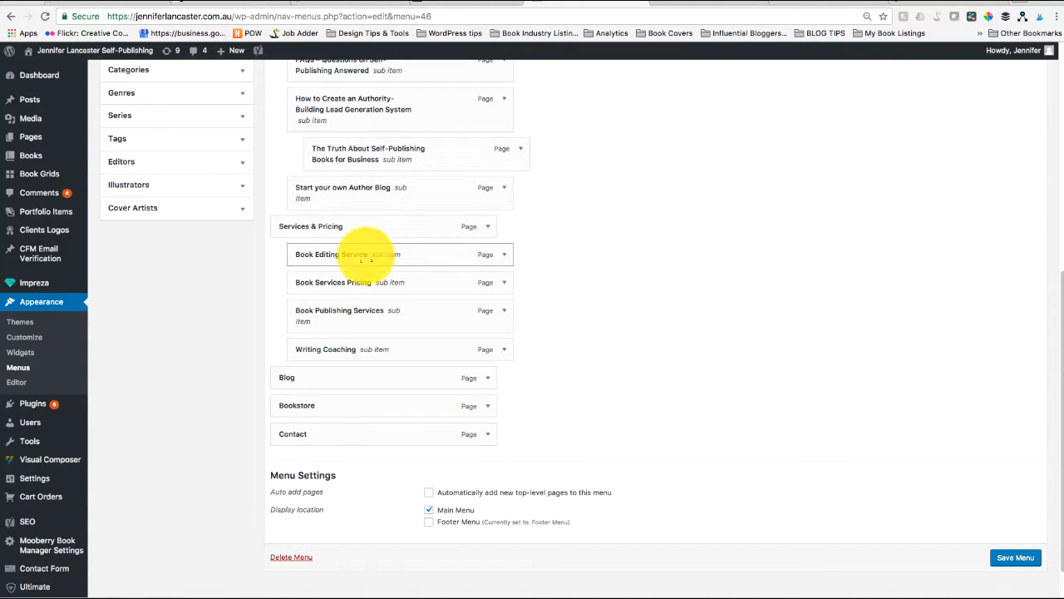
pyautogui.scroll(5, 366, 266)
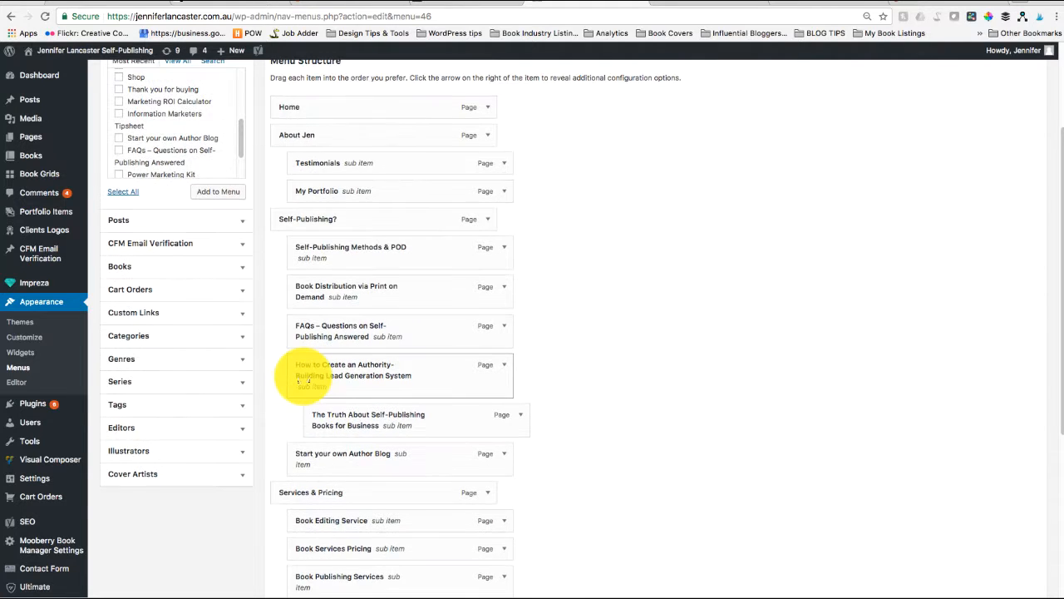
pyautogui.scroll(3, 305, 433)
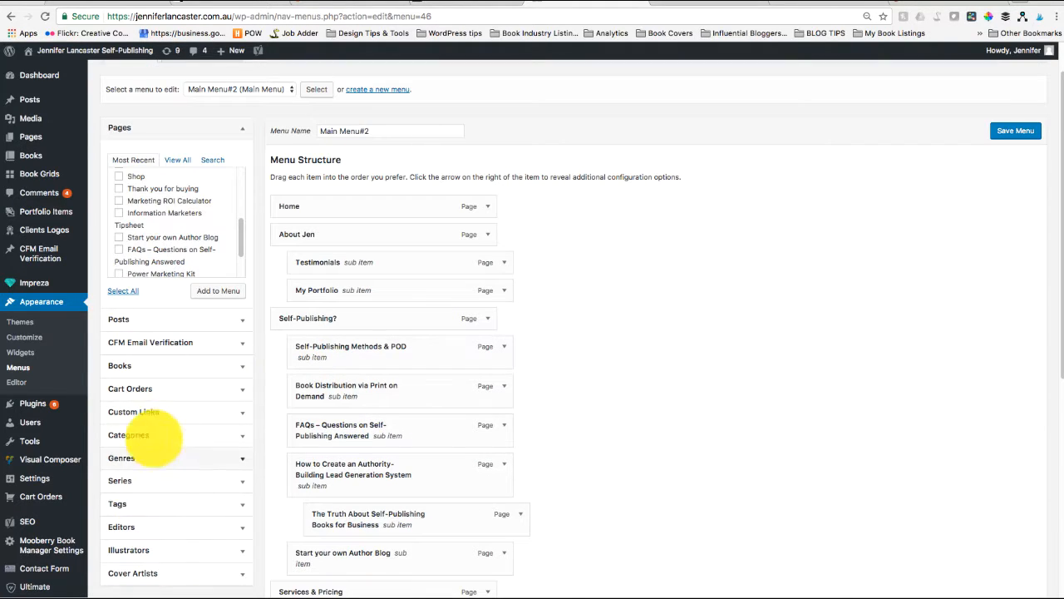
pyautogui.scroll(1, 316, 349)
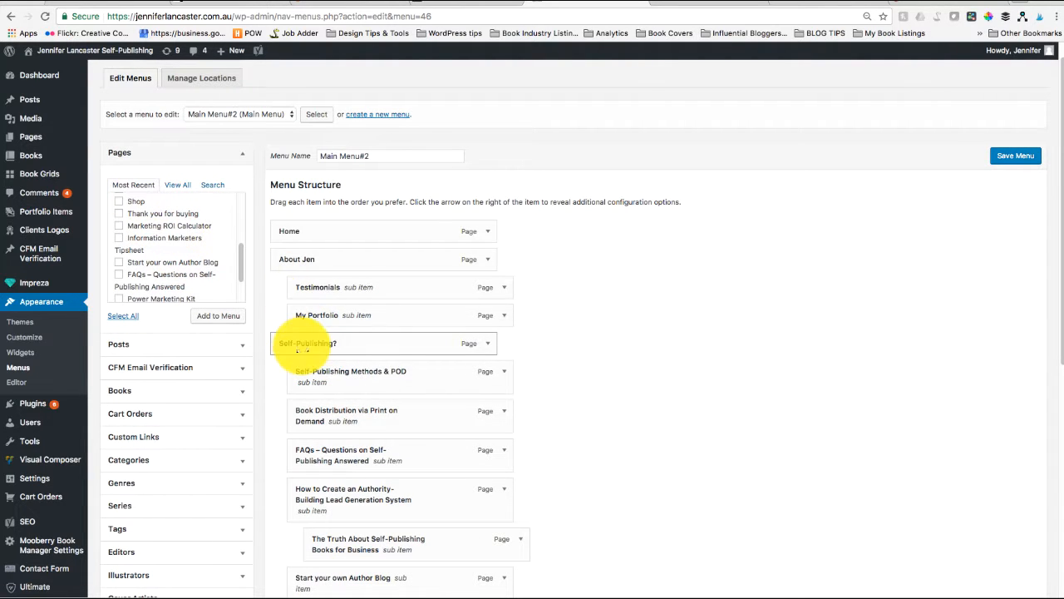
pyautogui.scroll(1, 363, 366)
pyautogui.scroll(1, 363, 365)
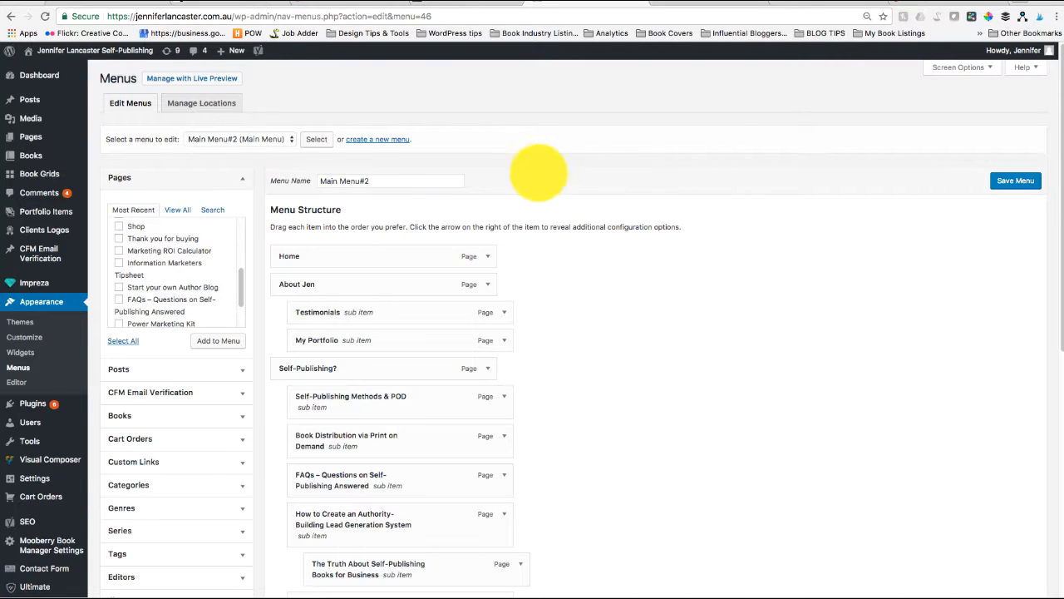
pyautogui.scroll(-1, 549, 216)
pyautogui.click(290, 136)
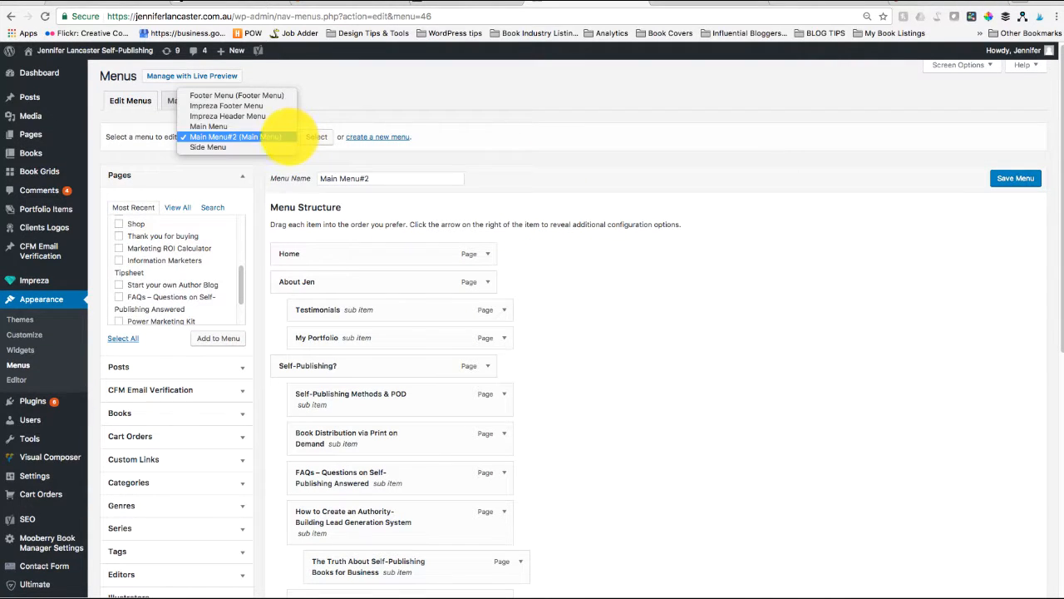
pyautogui.click(252, 94)
pyautogui.click(307, 136)
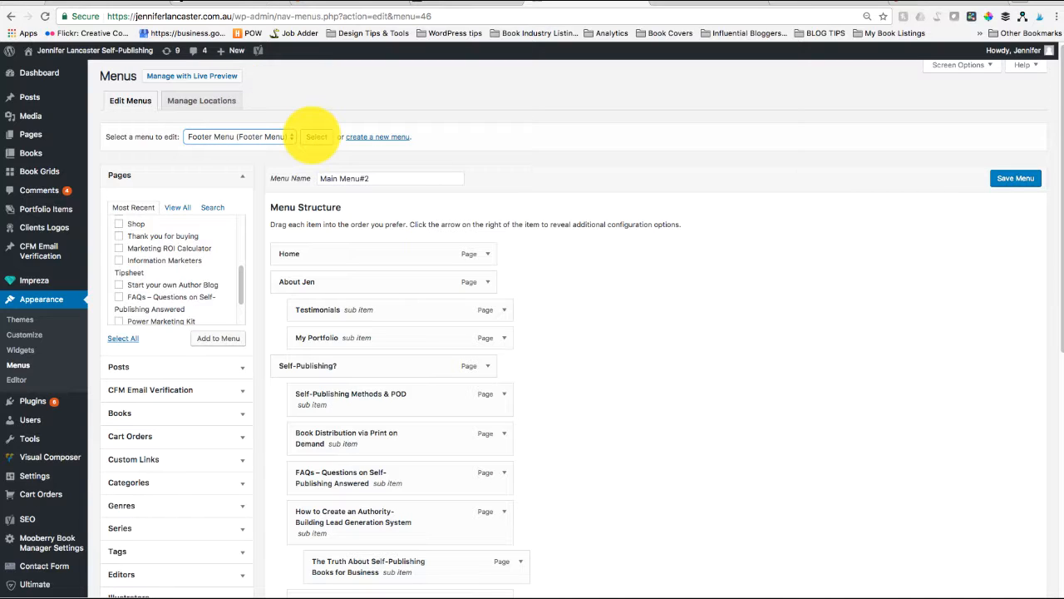
pyautogui.click(309, 137)
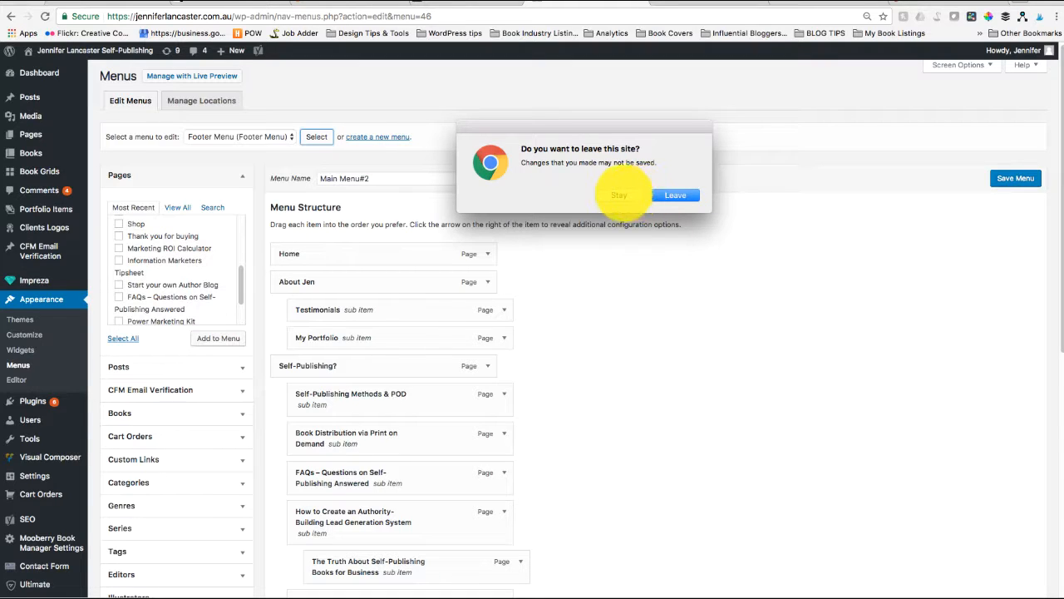
pyautogui.click(674, 195)
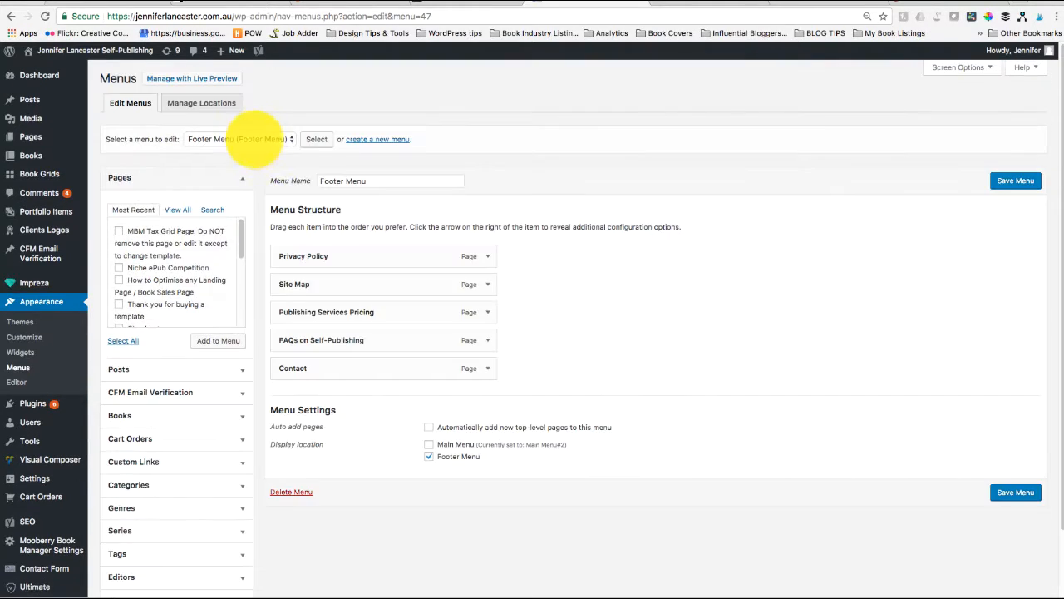
# Review the footer menu's items and its display location settings.
pyautogui.click(283, 138)
pyautogui.click(283, 138)
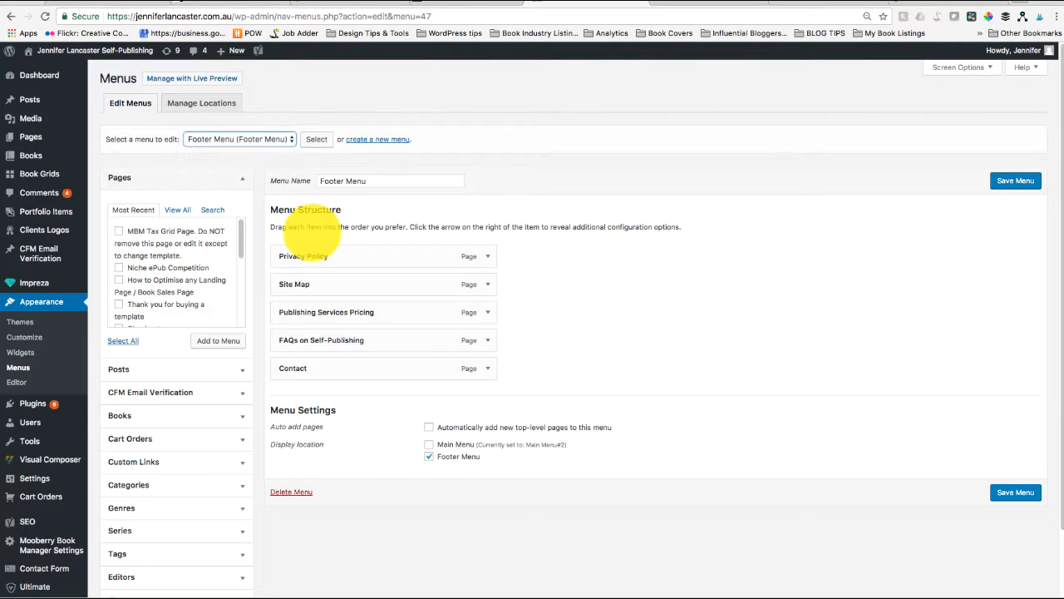
pyautogui.scroll(-2, 361, 416)
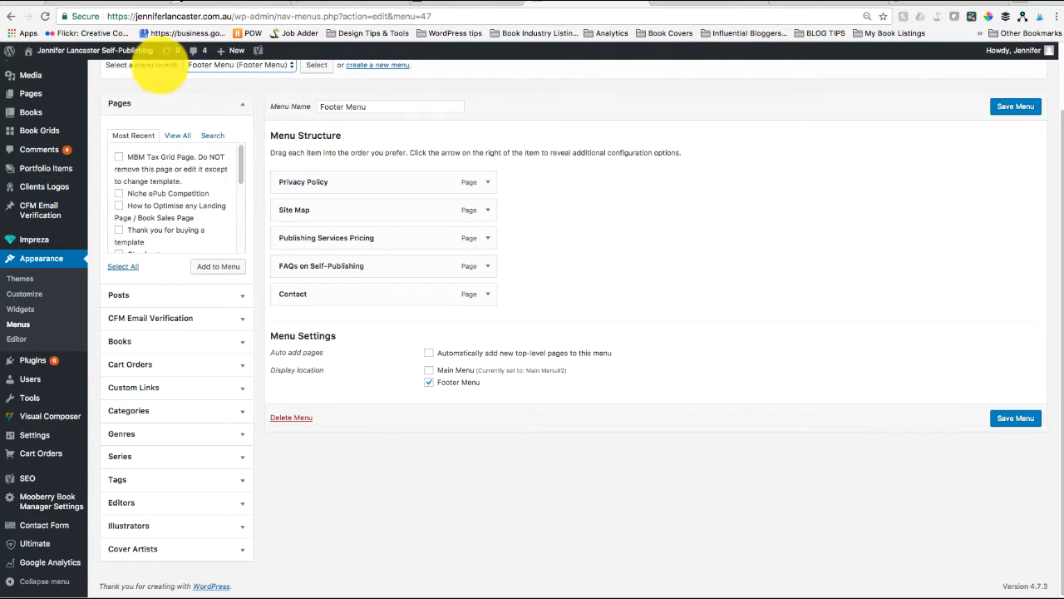
# Visit the live site's home page and check the footer menu links at the end of the page.
pyautogui.click(79, 69)
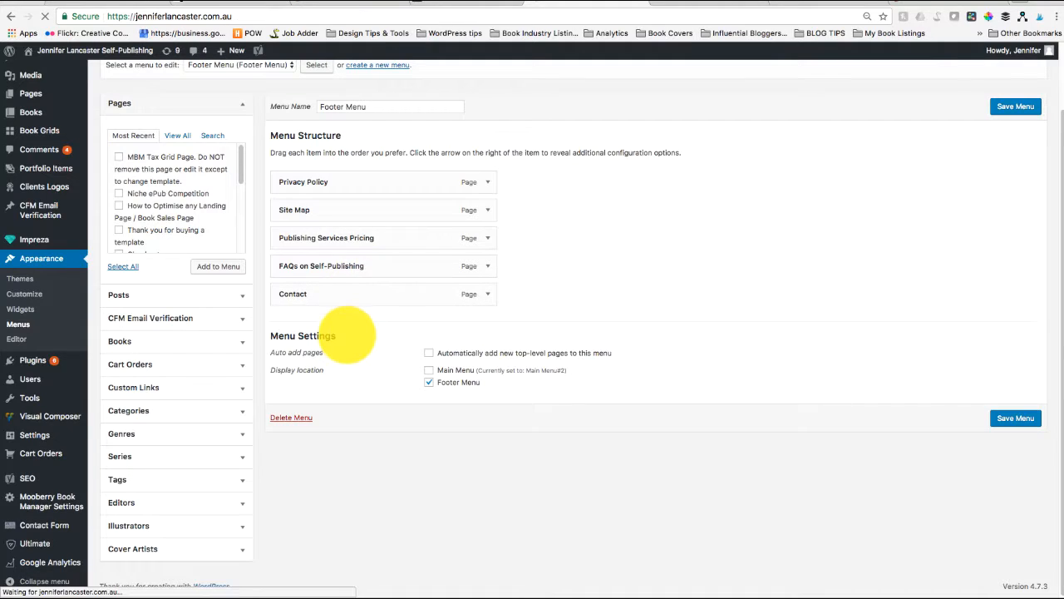
pyautogui.scroll(-5, 353, 356)
pyautogui.scroll(-15, 359, 359)
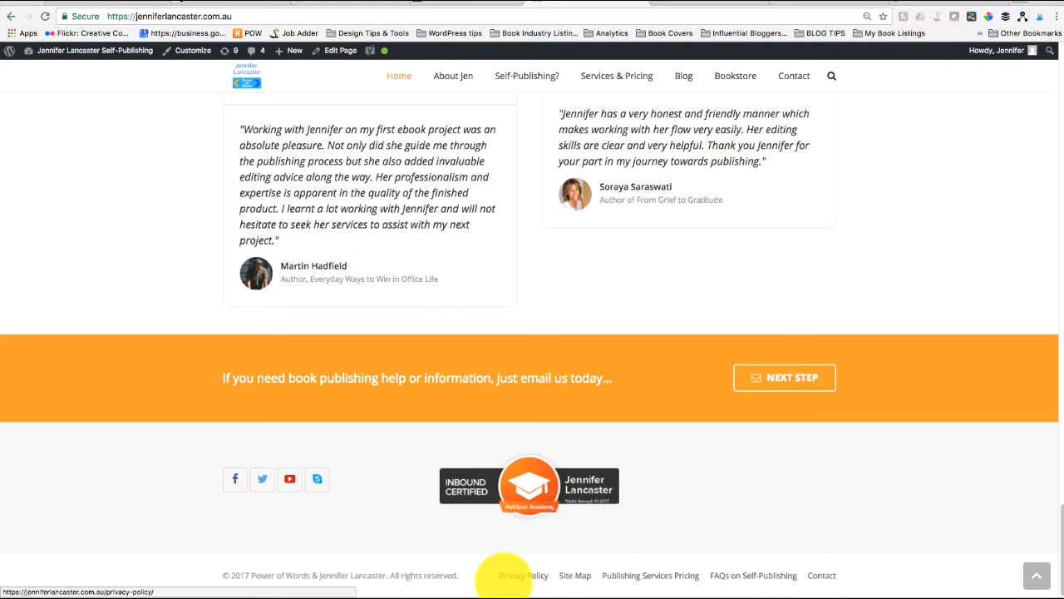
pyautogui.scroll(15, 364, 444)
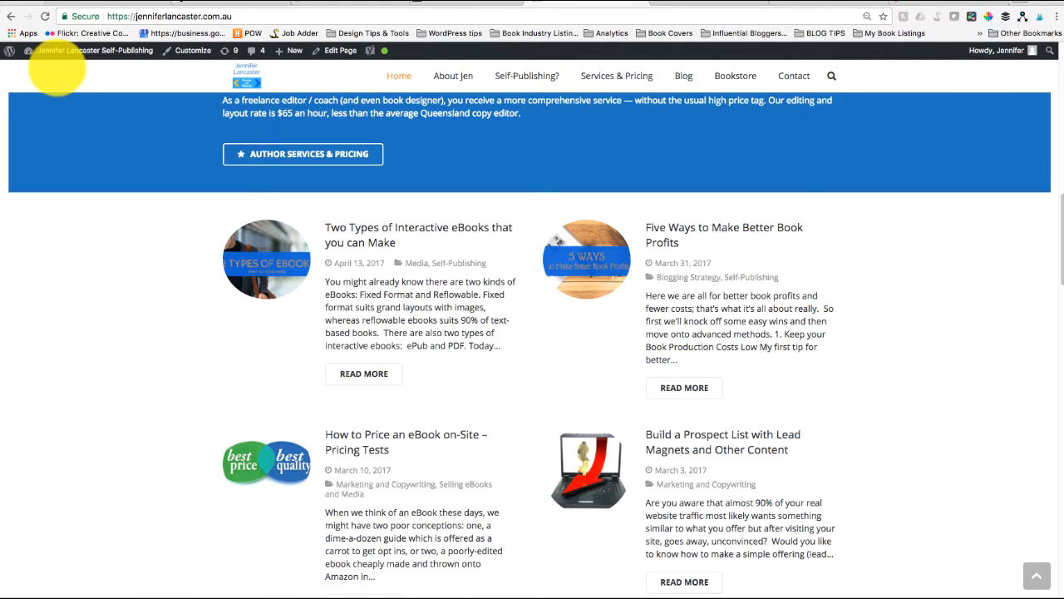
# Return to the WordPress dashboard and open the Impreza theme options.
pyautogui.click(50, 68)
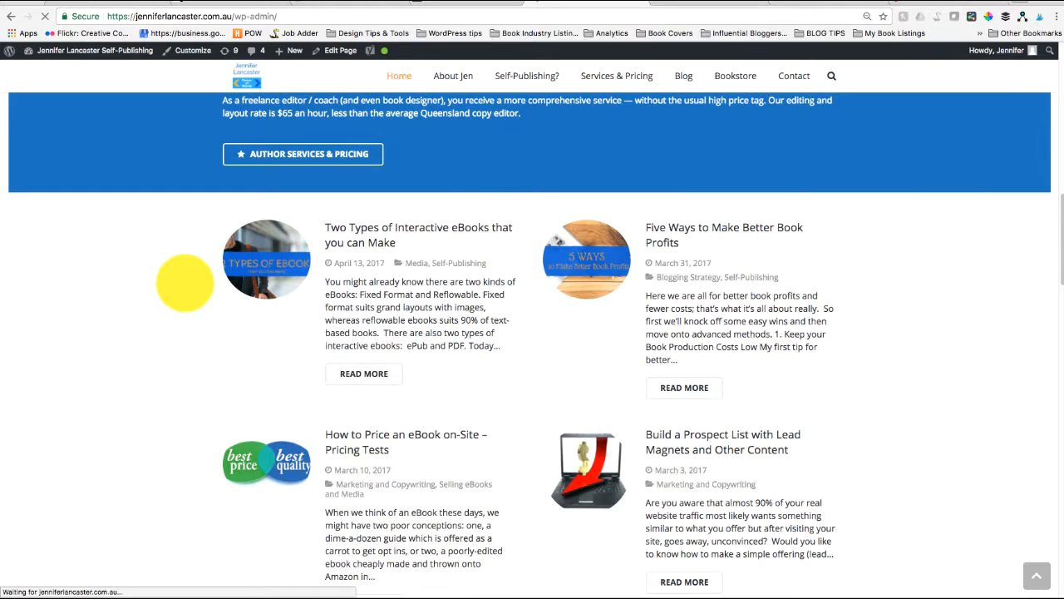
pyautogui.scroll(-1, 108, 358)
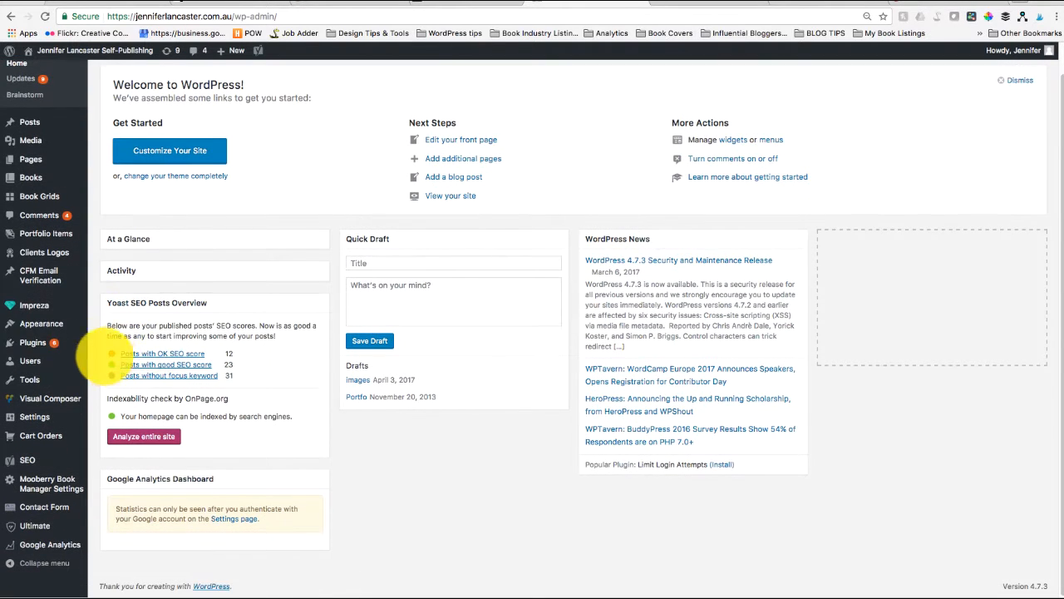
pyautogui.moveTo(50, 323)
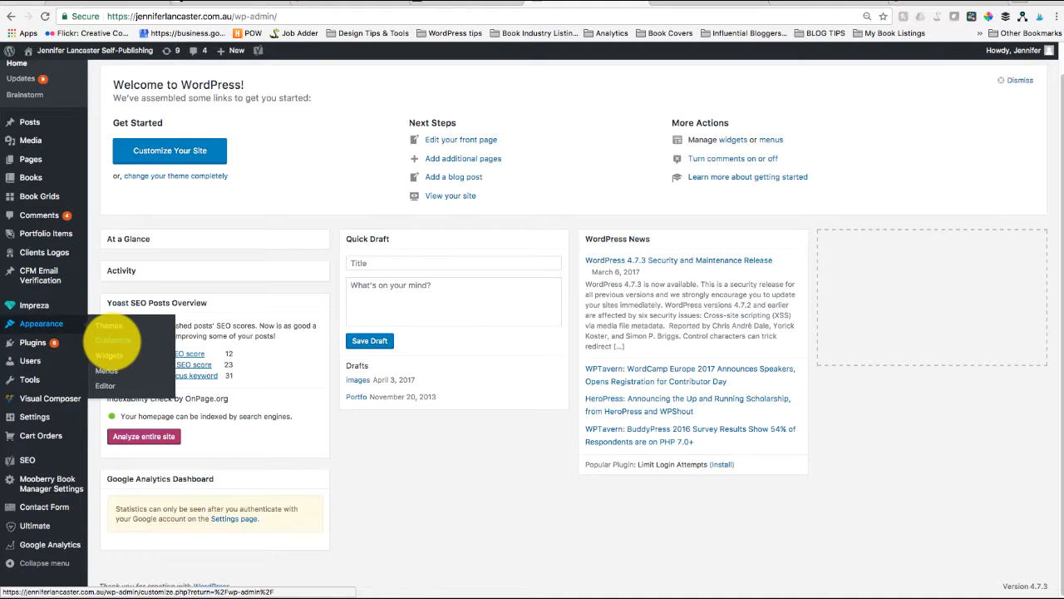
pyautogui.moveTo(37, 305)
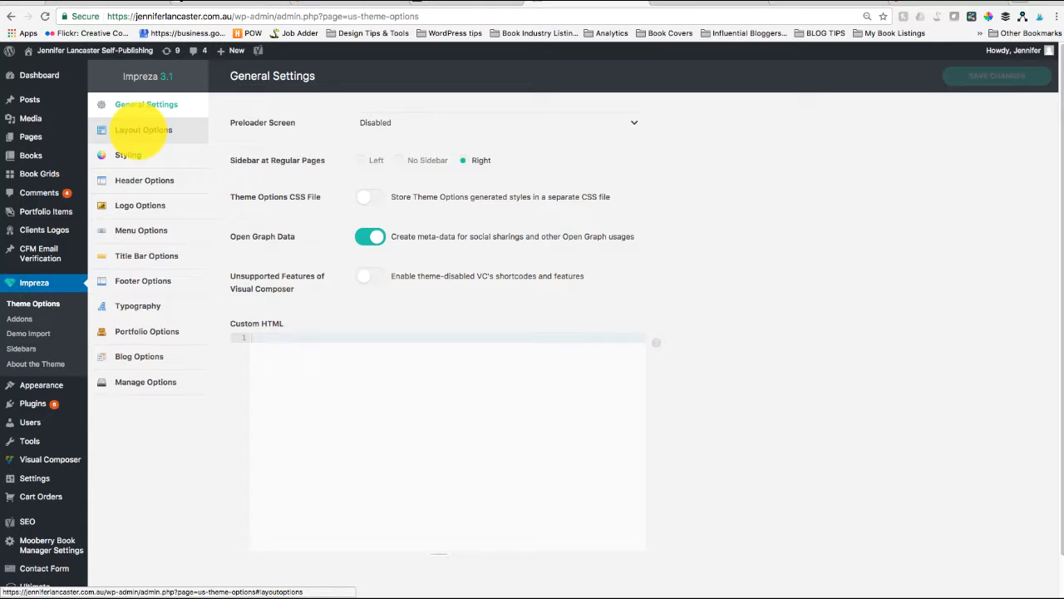
# View the theme's Layout Options, then examine the header layouts, sticky header and area height settings in Header Options.
pyautogui.click(143, 131)
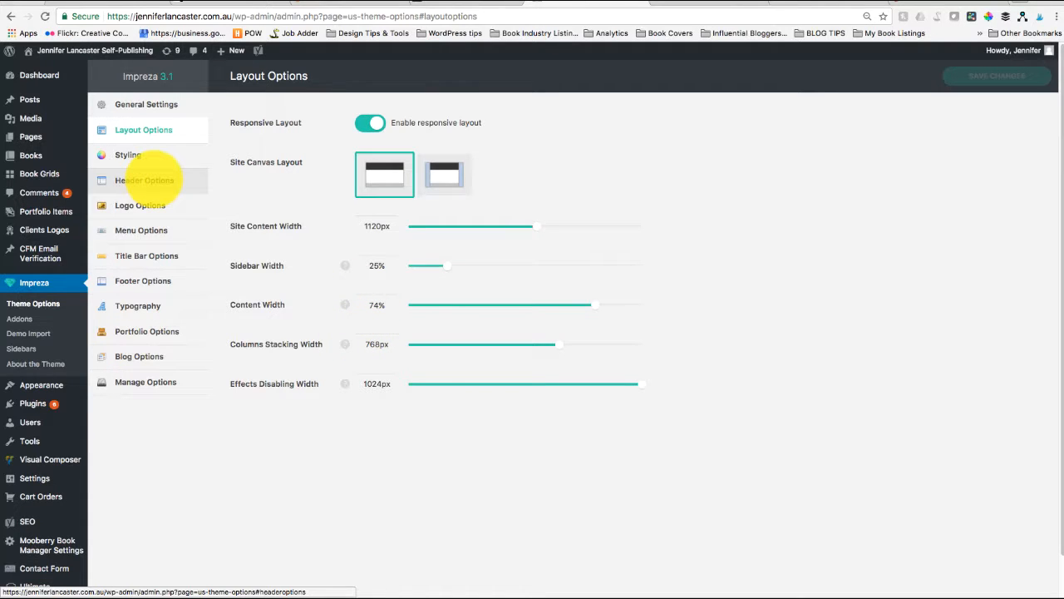
pyautogui.click(146, 180)
pyautogui.scroll(-1, 275, 383)
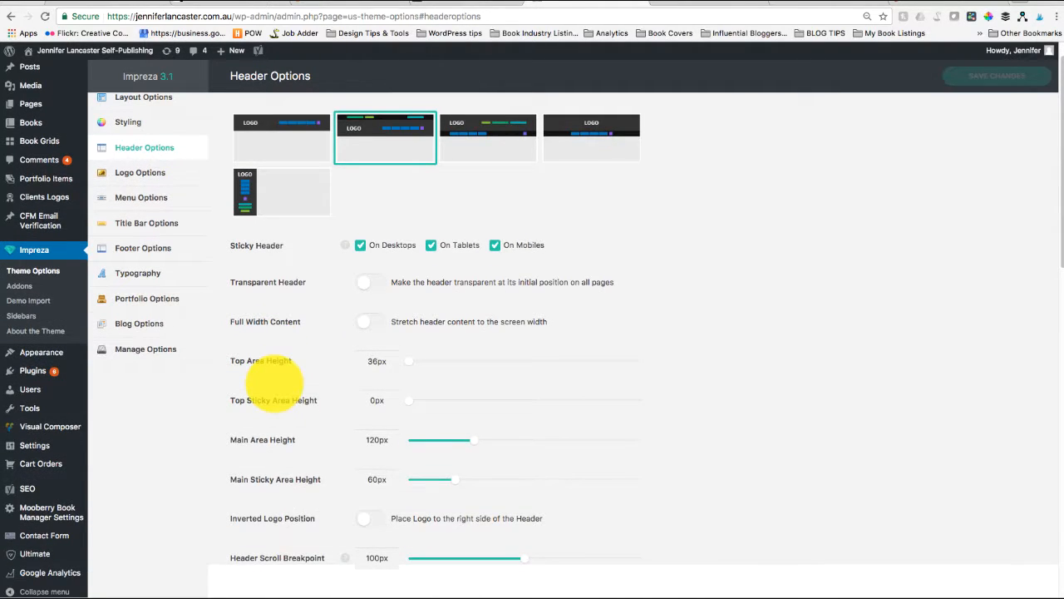
pyautogui.scroll(-3, 275, 382)
pyautogui.scroll(3, 332, 353)
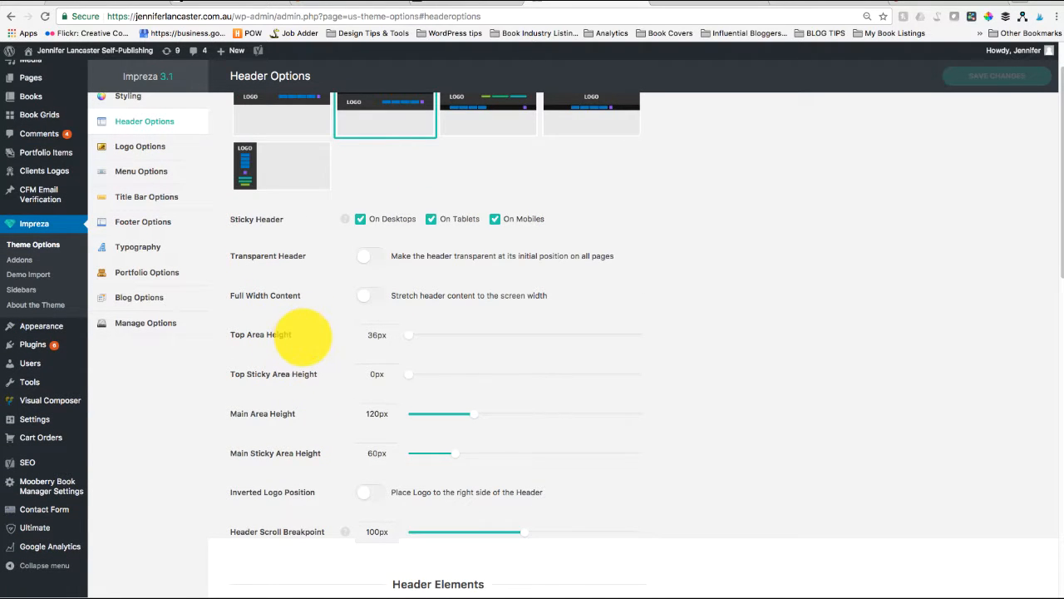
pyautogui.scroll(1, 303, 337)
pyautogui.scroll(-1, 304, 337)
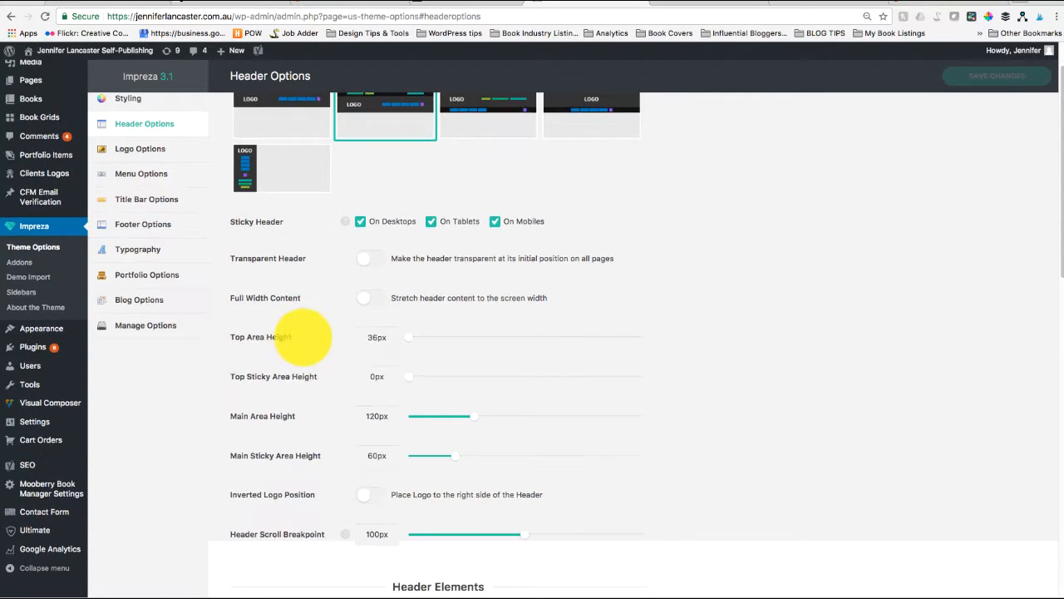
pyautogui.scroll(1, 306, 370)
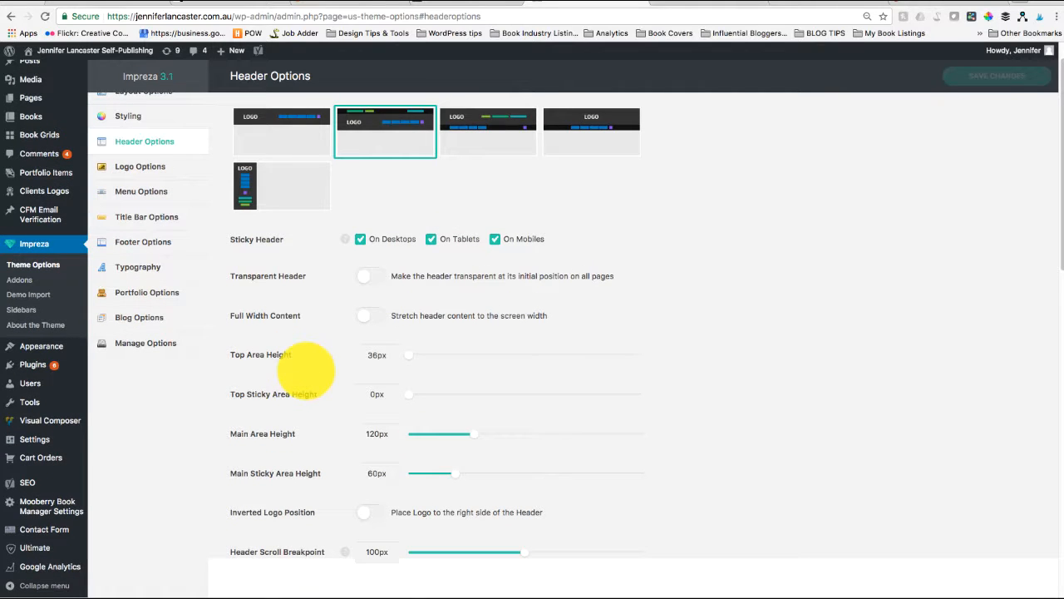
pyautogui.scroll(2, 306, 366)
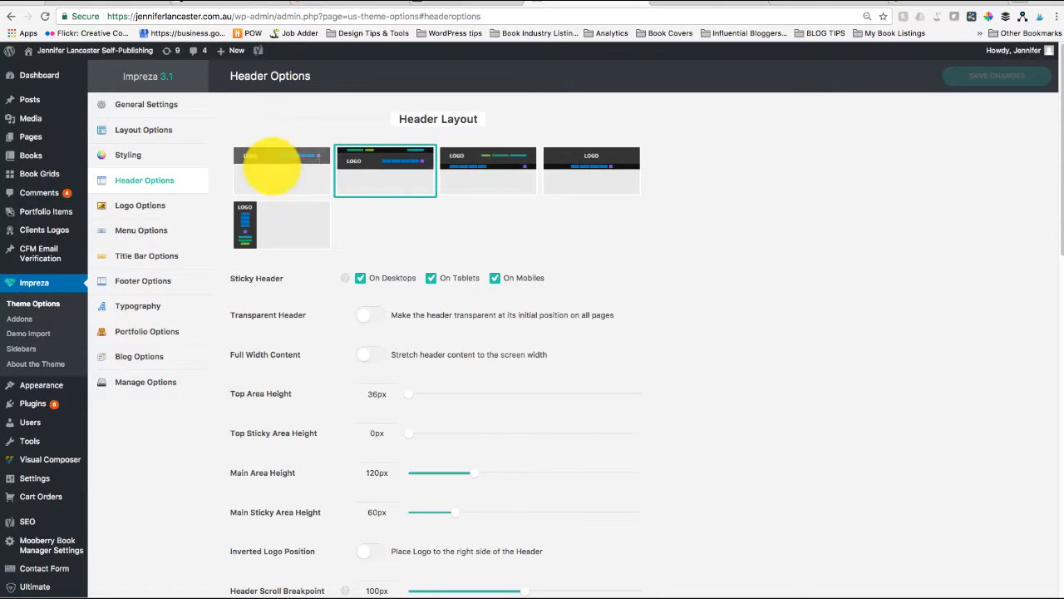
# Set the header's Top Area Height to 48 px.
pyautogui.scroll(-4, 324, 402)
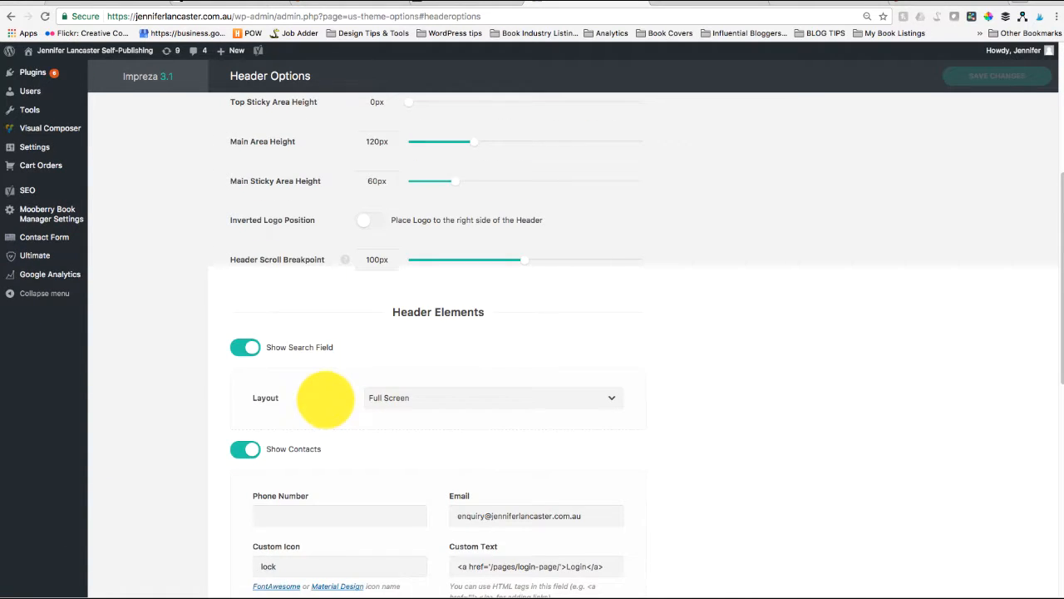
pyautogui.scroll(-1, 325, 399)
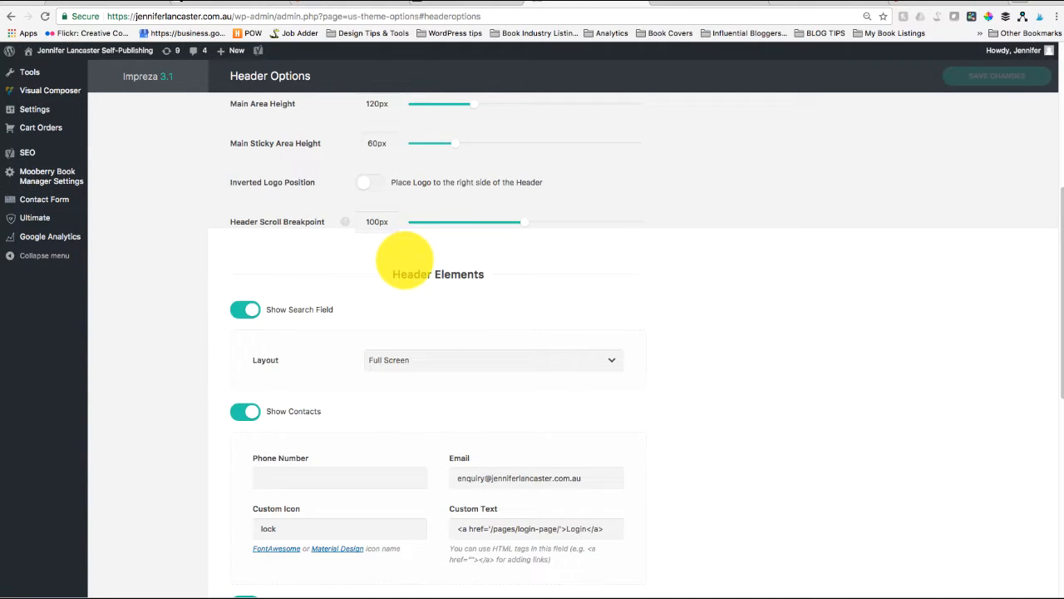
pyautogui.scroll(2, 404, 260)
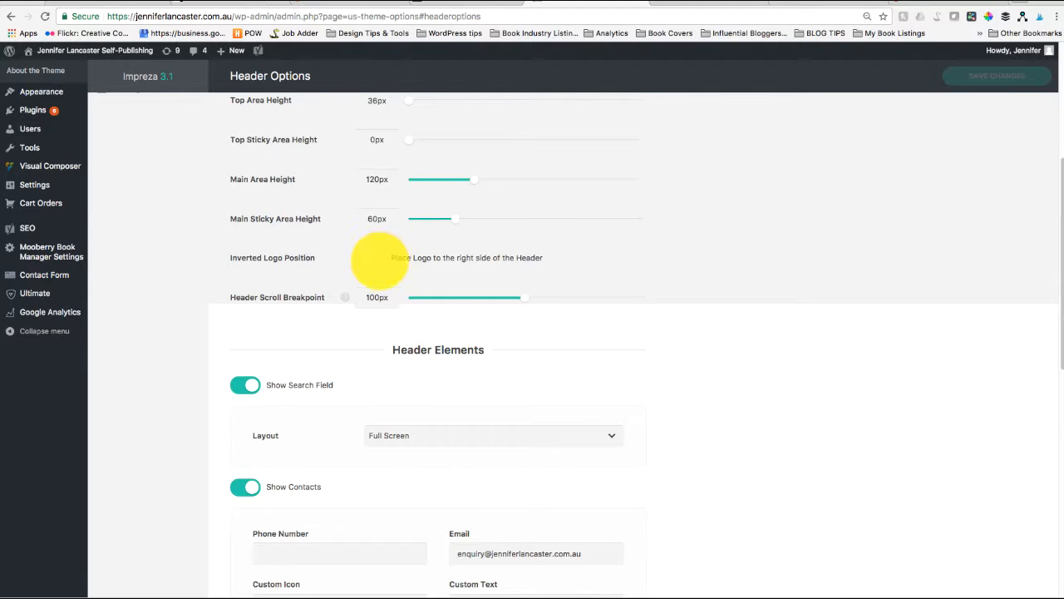
pyautogui.scroll(3, 378, 260)
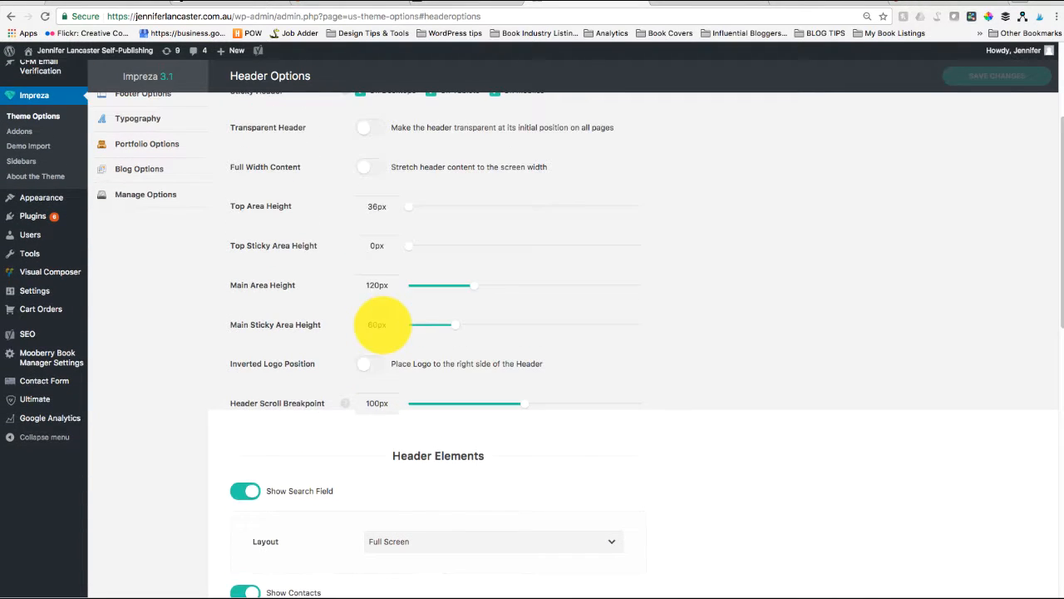
pyautogui.scroll(2, 380, 204)
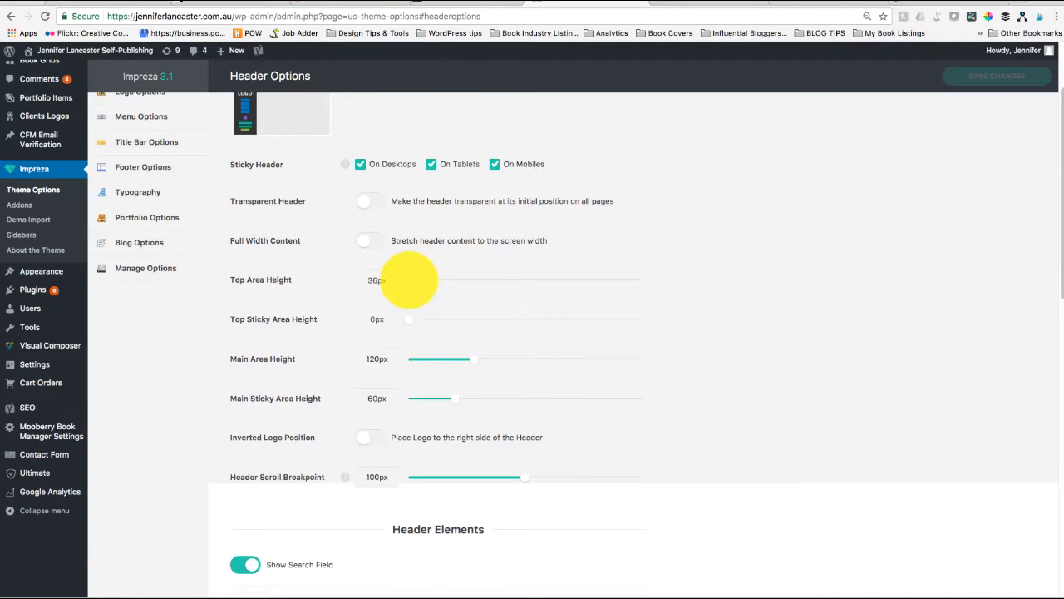
pyautogui.scroll(3, 407, 279)
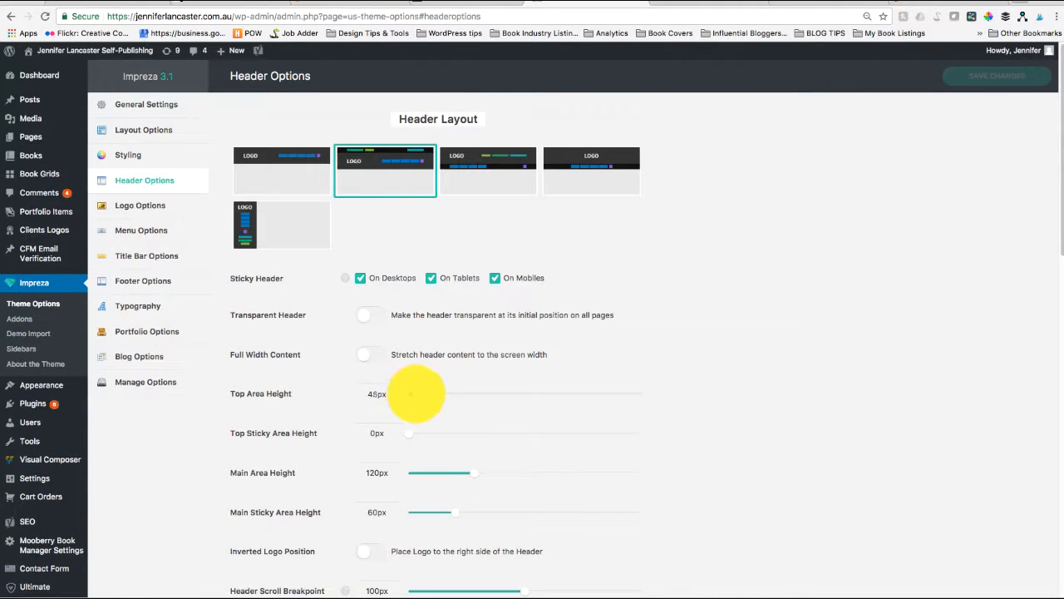
# Examine the Header Elements settings for the search field, contacts and social links.
pyautogui.scroll(-5, 416, 396)
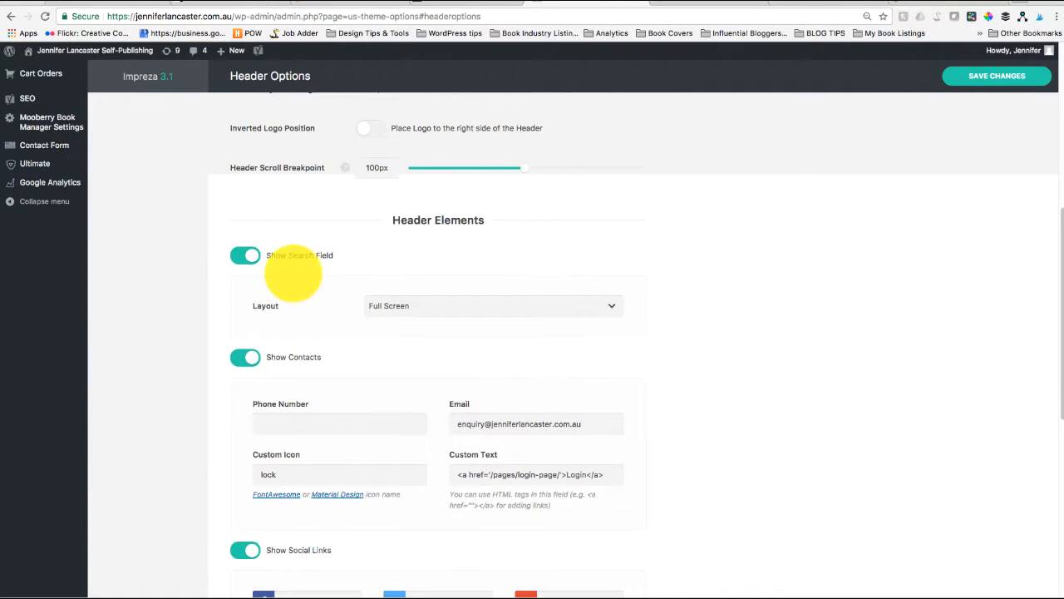
pyautogui.scroll(-1, 319, 313)
pyautogui.scroll(-2, 319, 313)
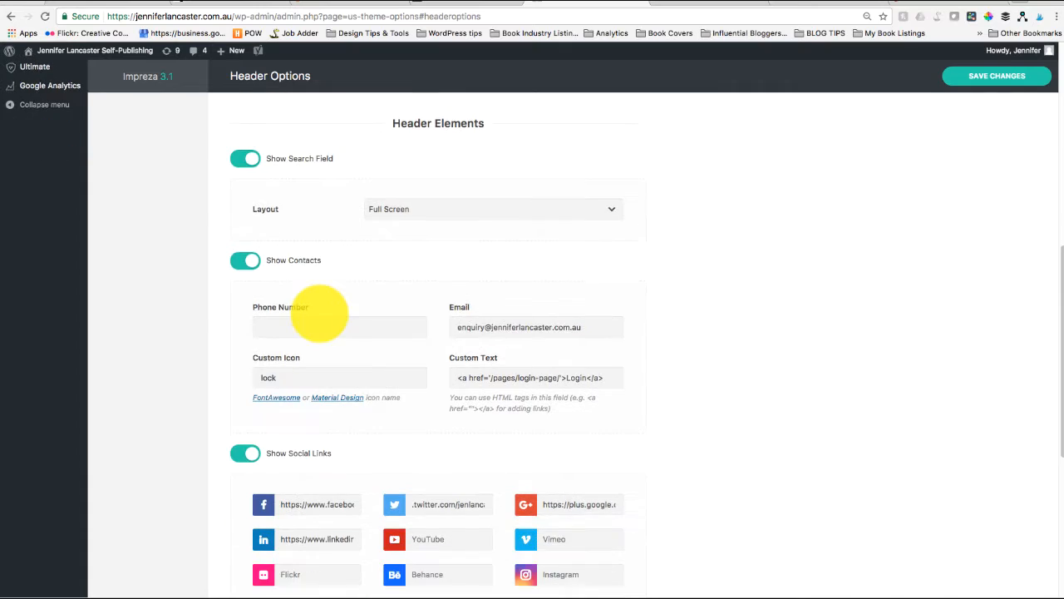
pyautogui.scroll(1, 320, 312)
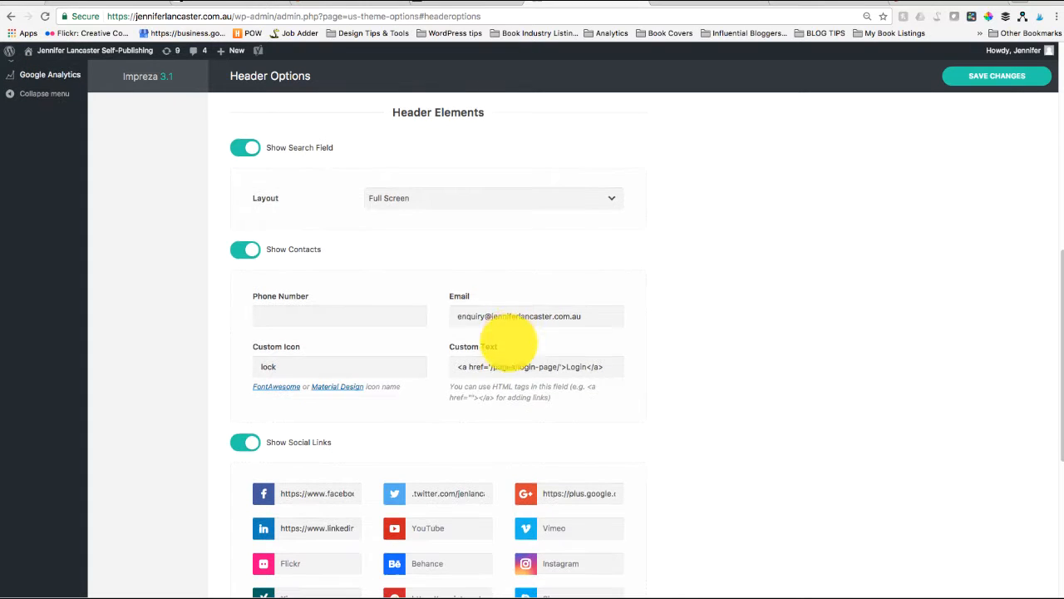
pyautogui.scroll(-1, 465, 349)
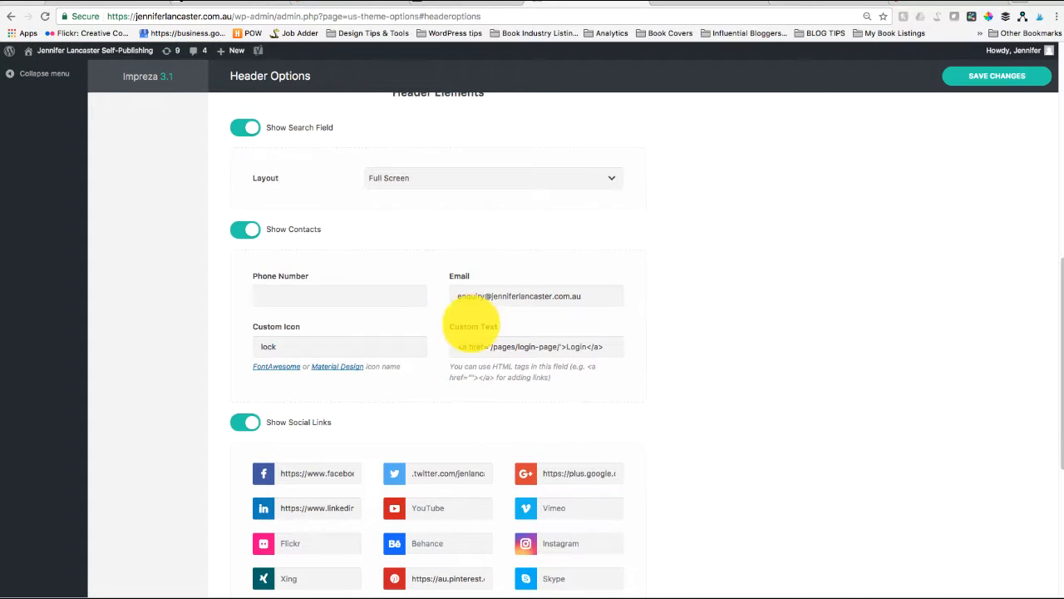
pyautogui.scroll(-2, 462, 366)
pyautogui.scroll(-9, 453, 404)
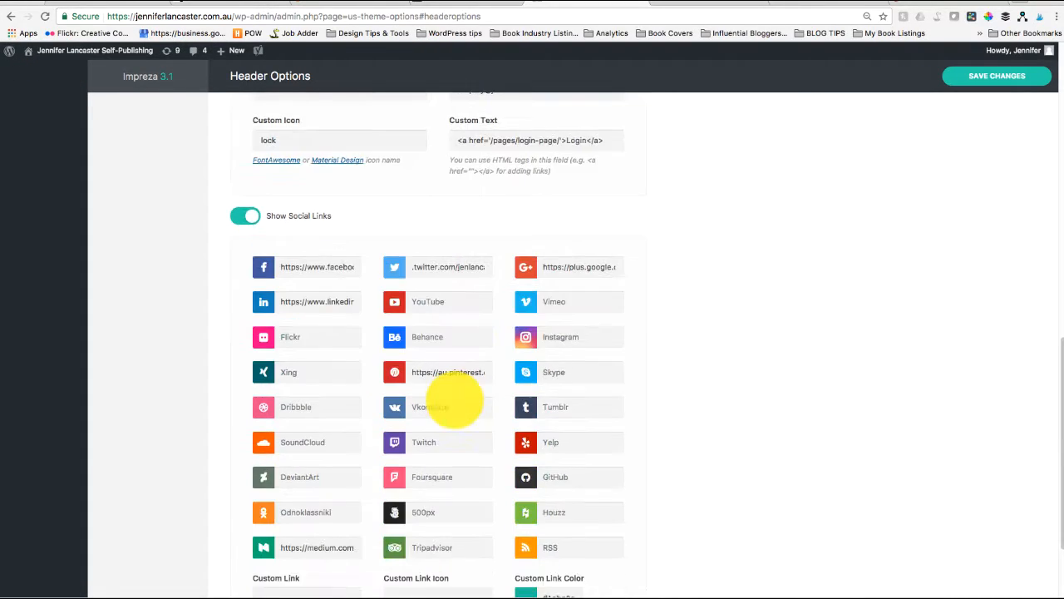
pyautogui.scroll(-1, 453, 401)
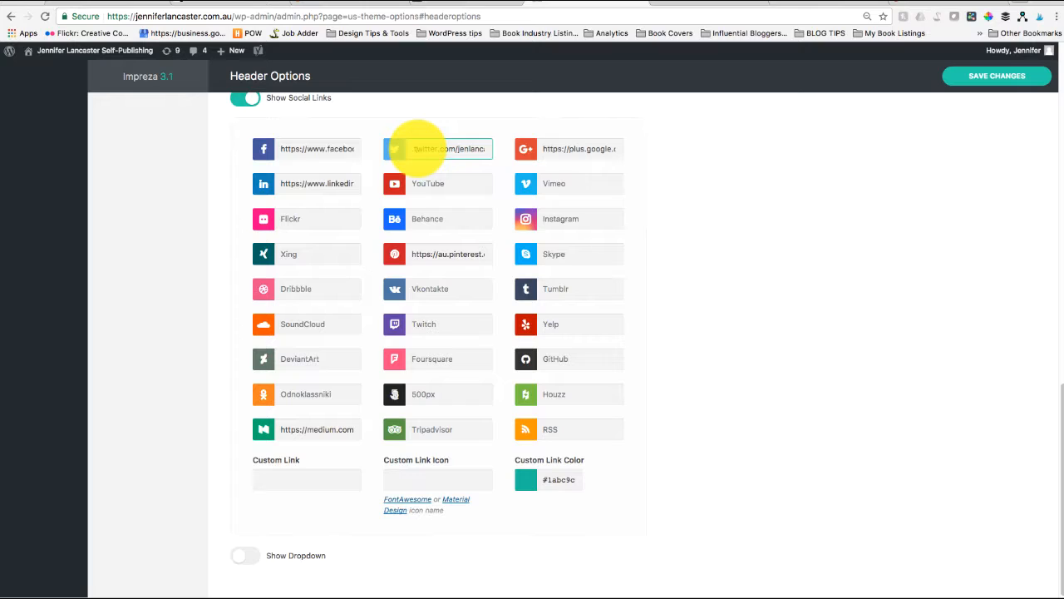
pyautogui.click(414, 148)
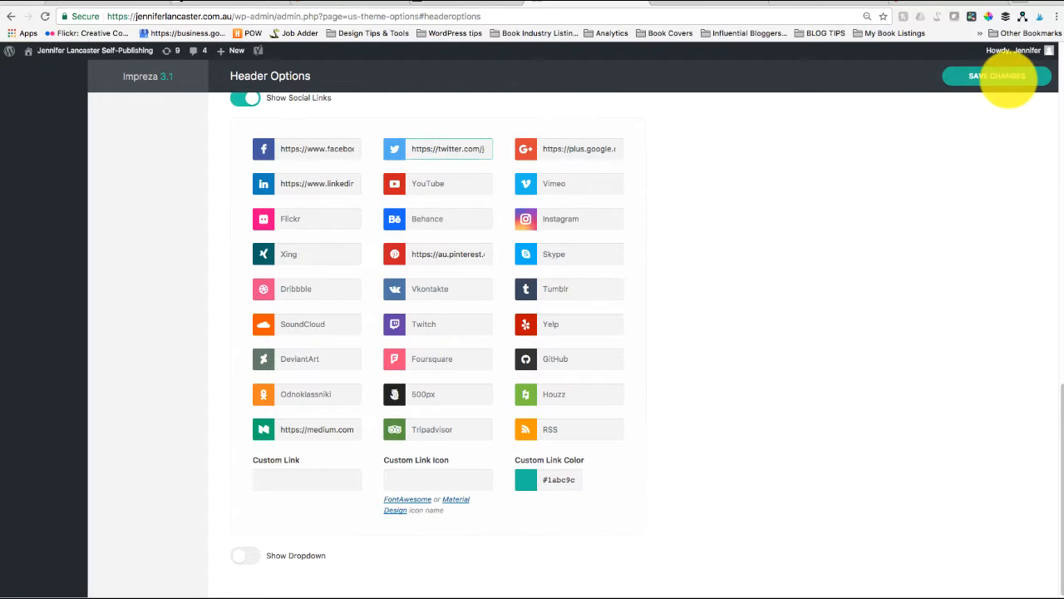
pyautogui.click(958, 73)
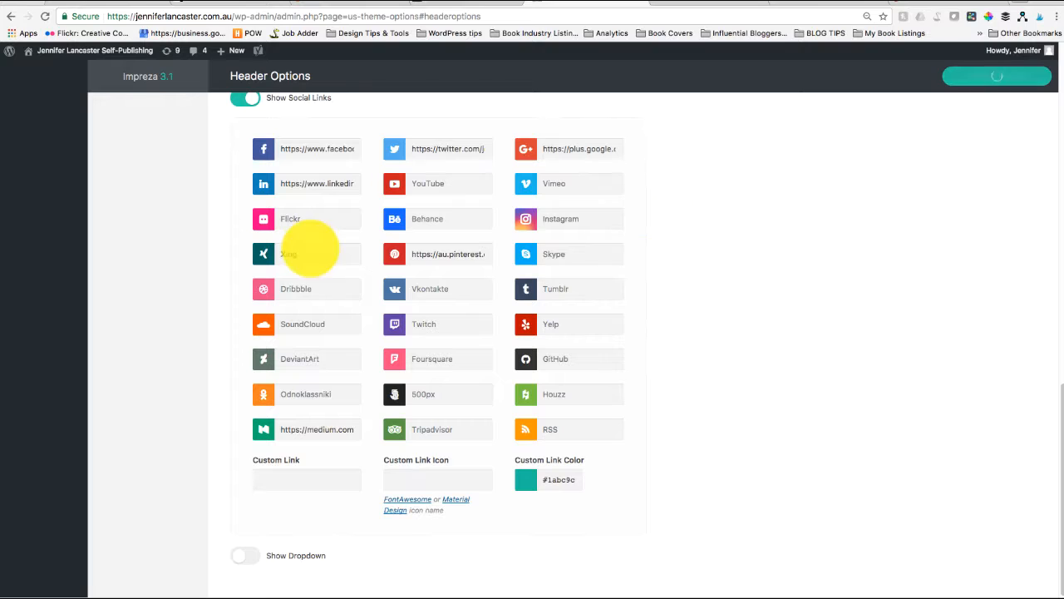
# Open the Title Bar Options and view the settings for regular pages, portfolio items and archive pages.
pyautogui.scroll(3, 270, 326)
pyautogui.scroll(10, 274, 326)
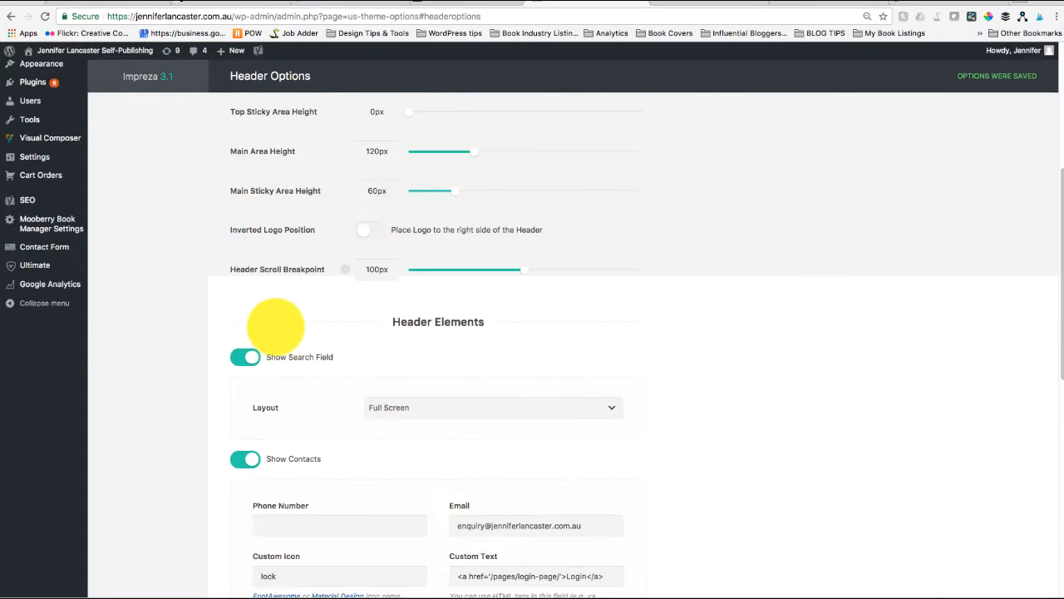
pyautogui.click(143, 208)
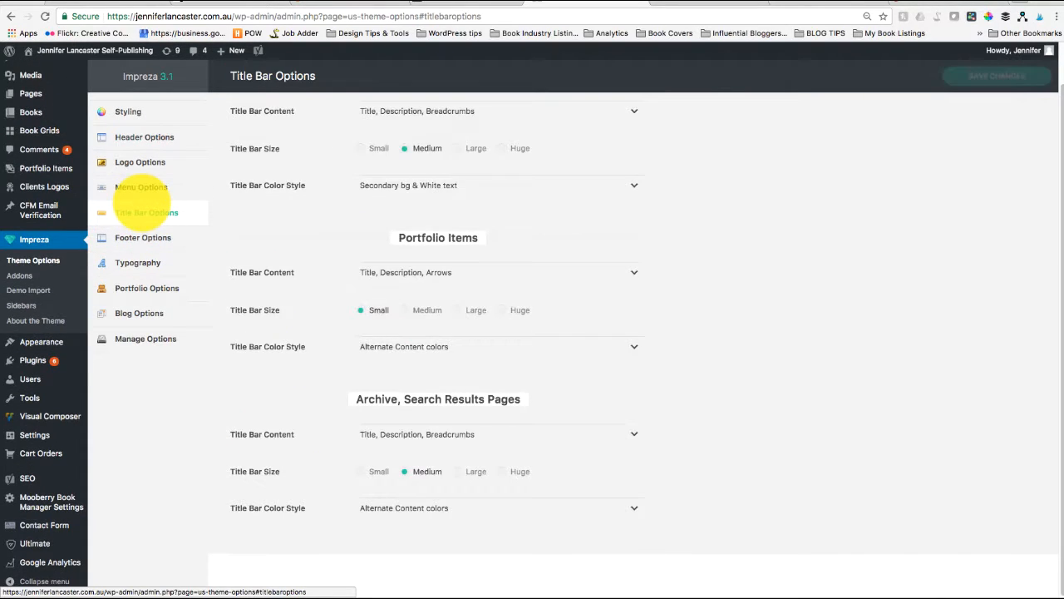
pyautogui.scroll(1, 179, 232)
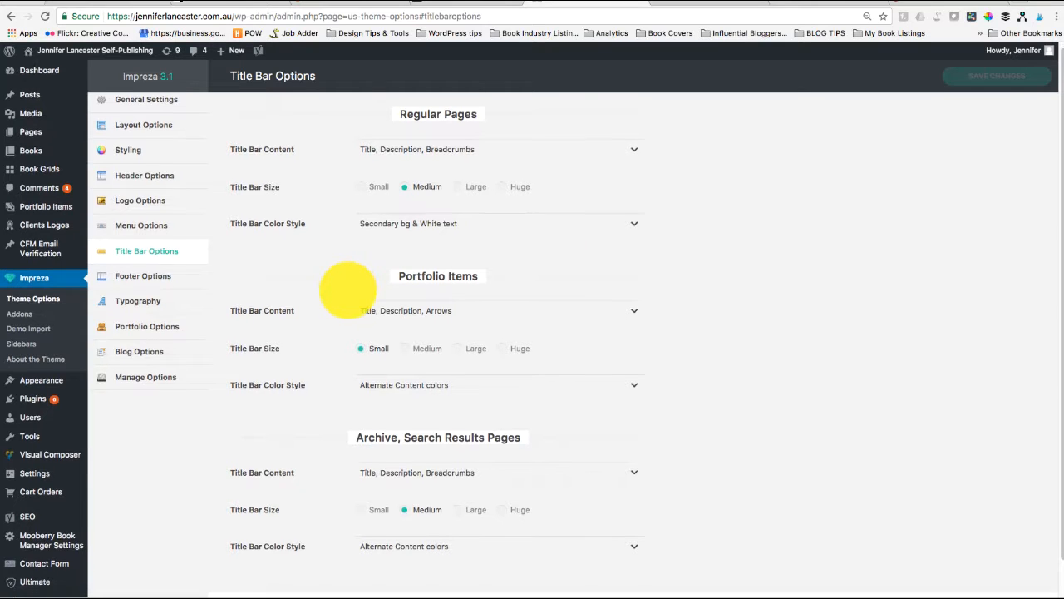
pyautogui.scroll(-1, 346, 287)
pyautogui.scroll(1, 344, 297)
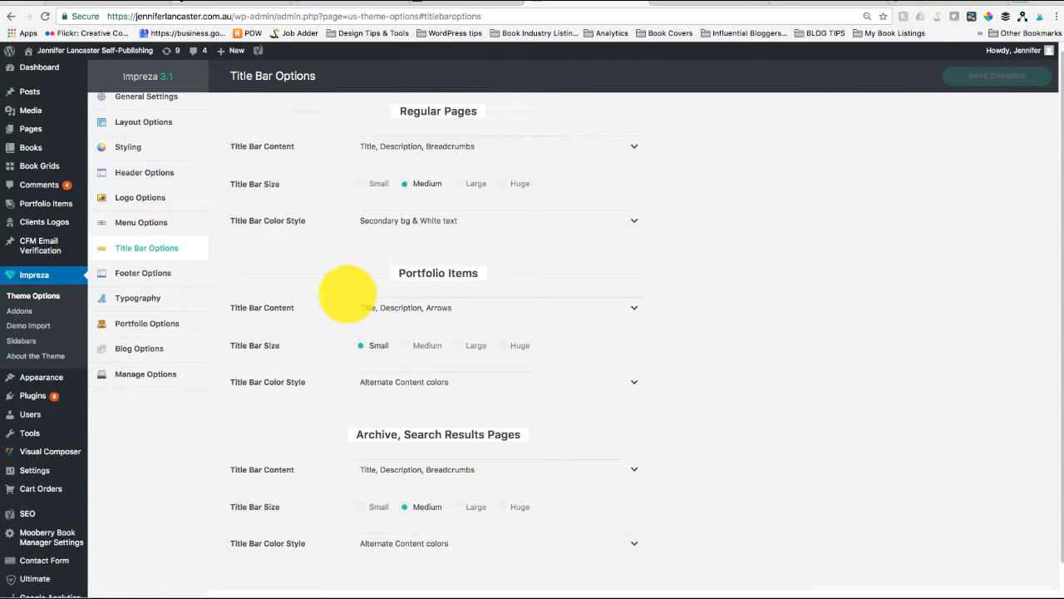
pyautogui.scroll(-2, 349, 332)
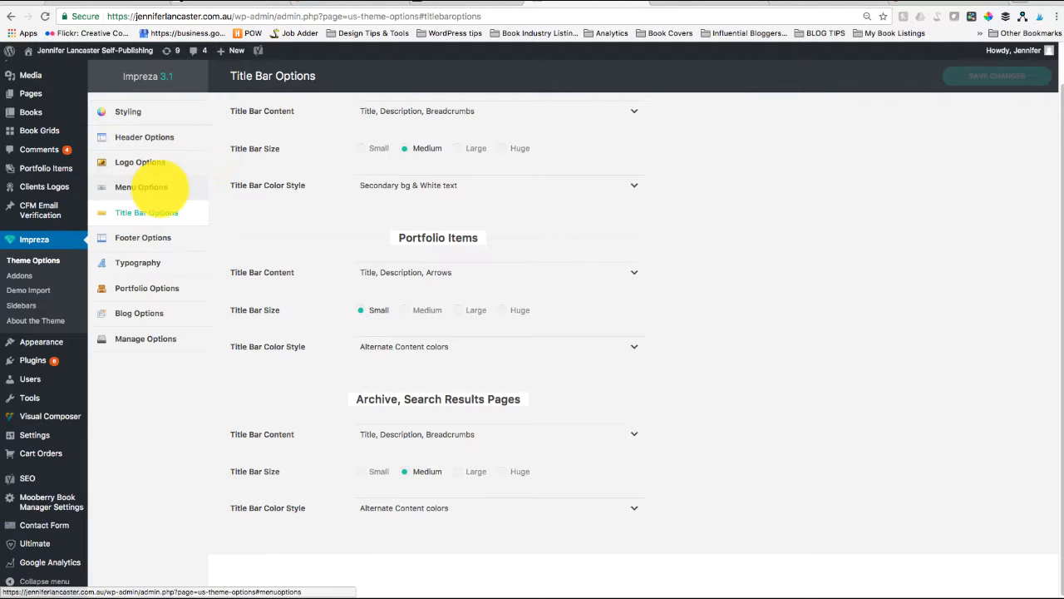
# Look through the Styling section's custom colors for the header, alternate content and subfooter.
pyautogui.click(127, 111)
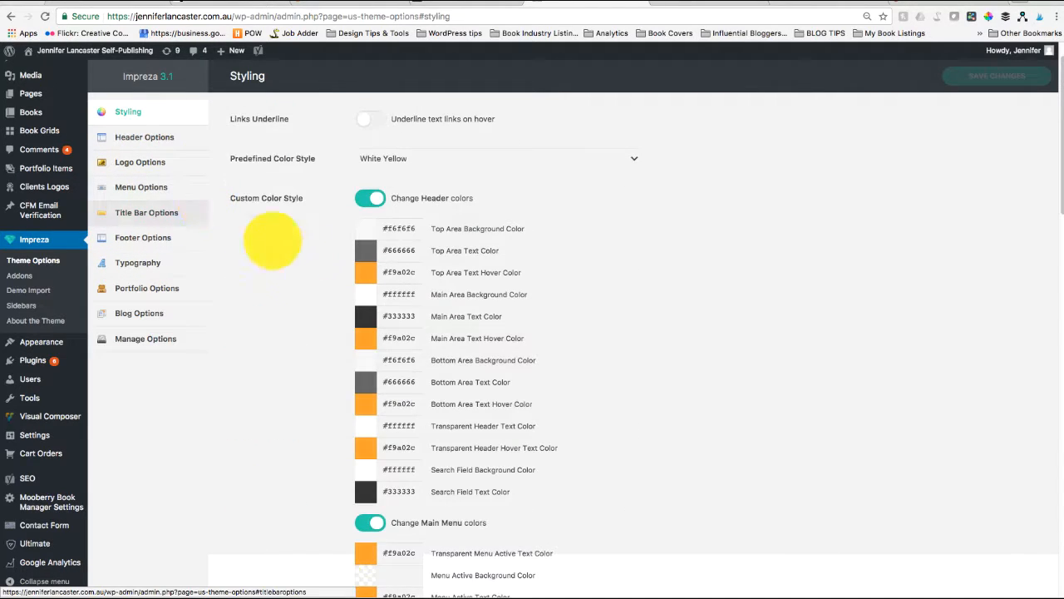
pyautogui.scroll(-5, 454, 331)
pyautogui.scroll(-9, 453, 330)
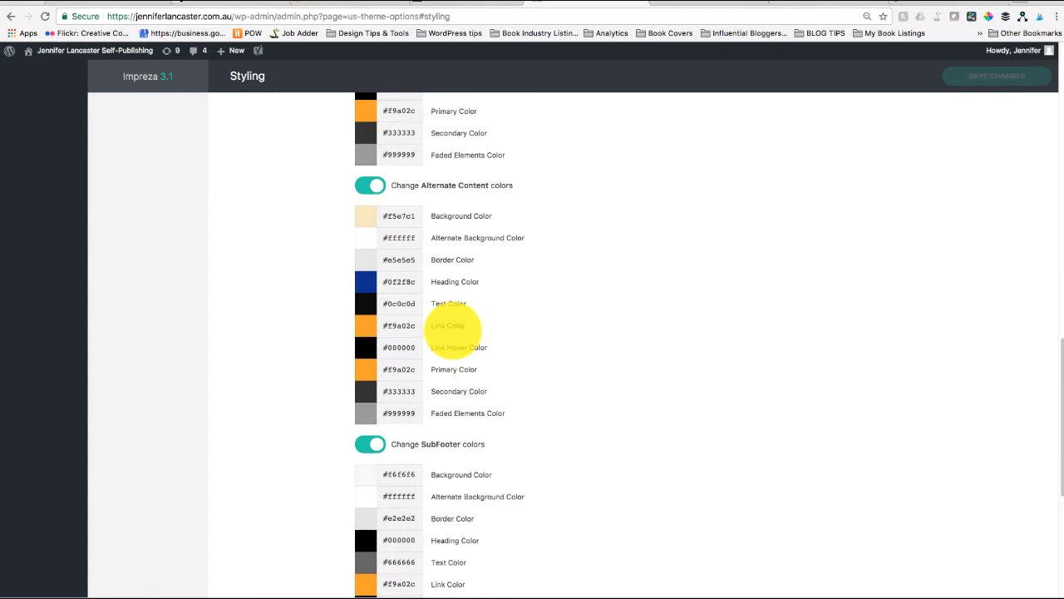
pyautogui.scroll(14, 453, 331)
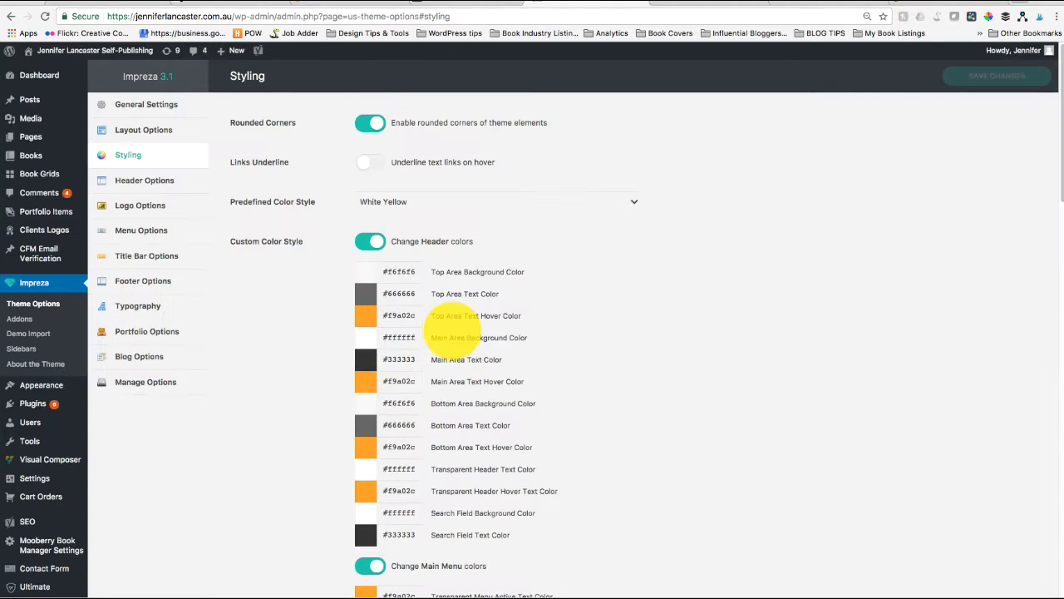
# Review the title bar color style choices for Regular Pages in Title Bar Options, keeping Secondary bg & White text.
pyautogui.click(167, 258)
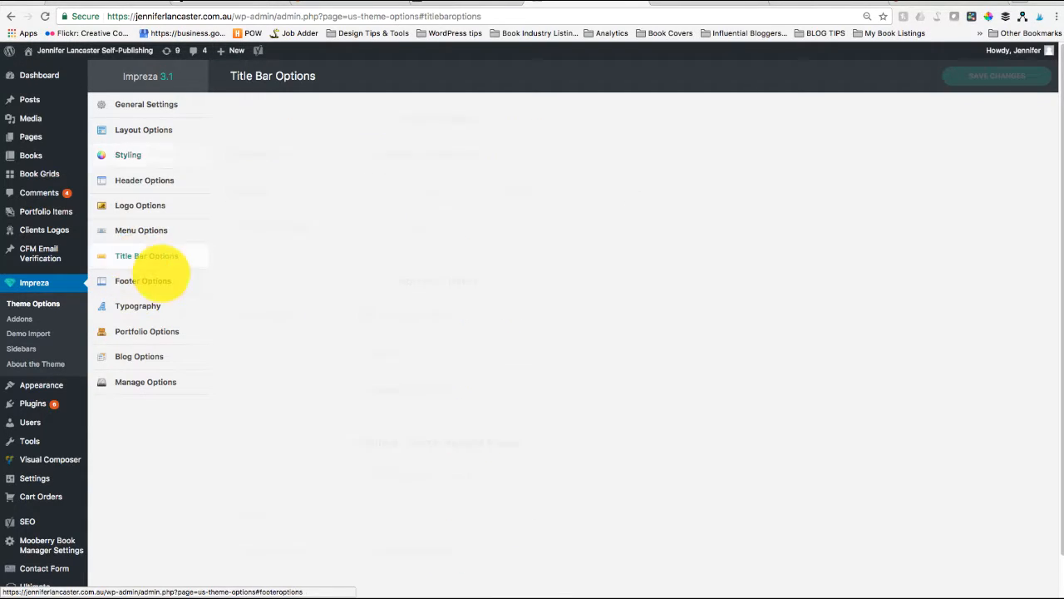
pyautogui.scroll(-1, 321, 321)
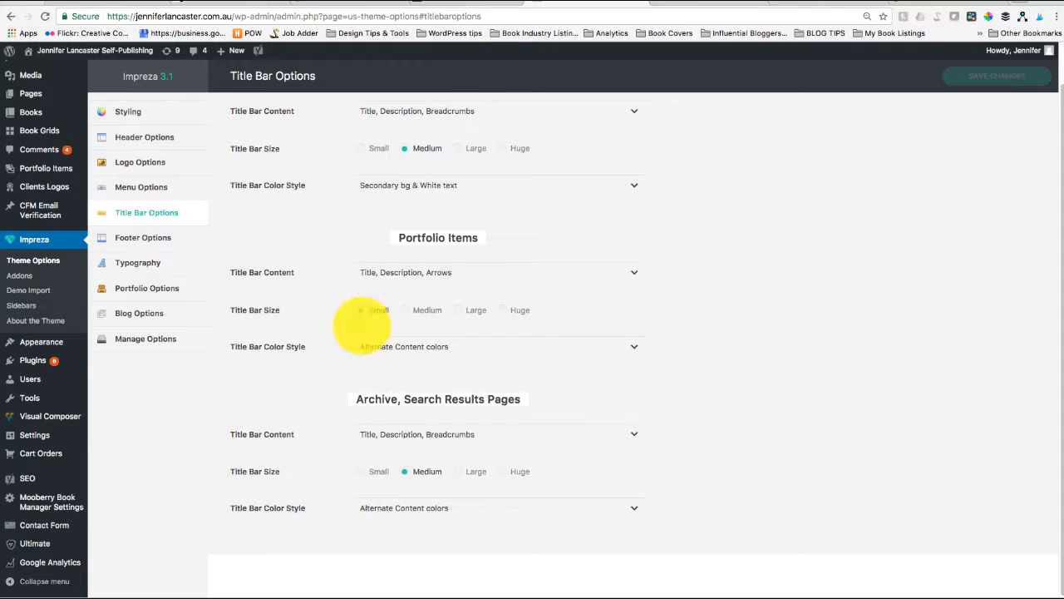
pyautogui.scroll(1, 350, 328)
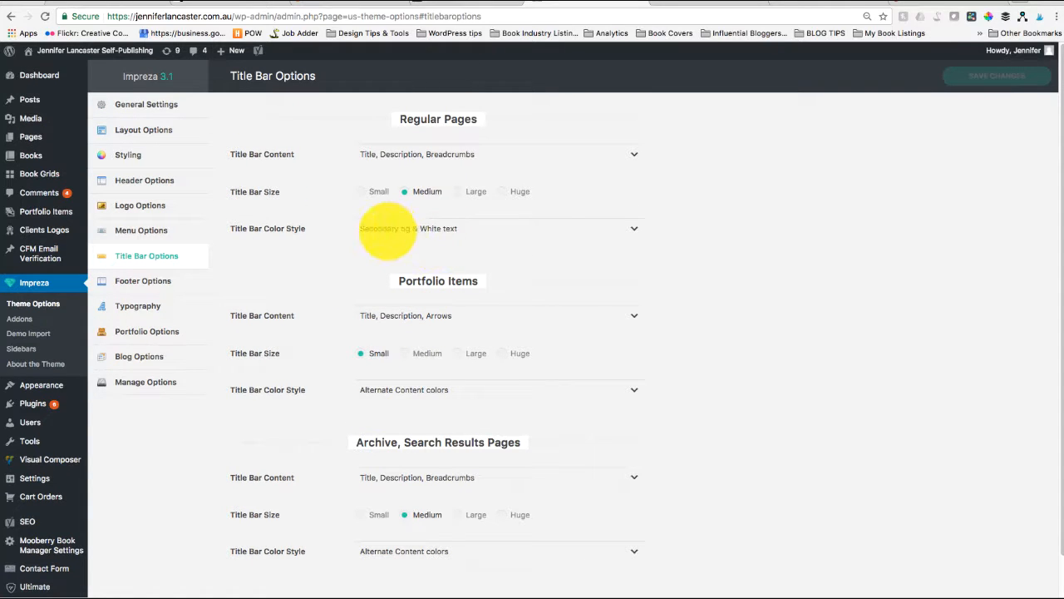
pyautogui.click(629, 226)
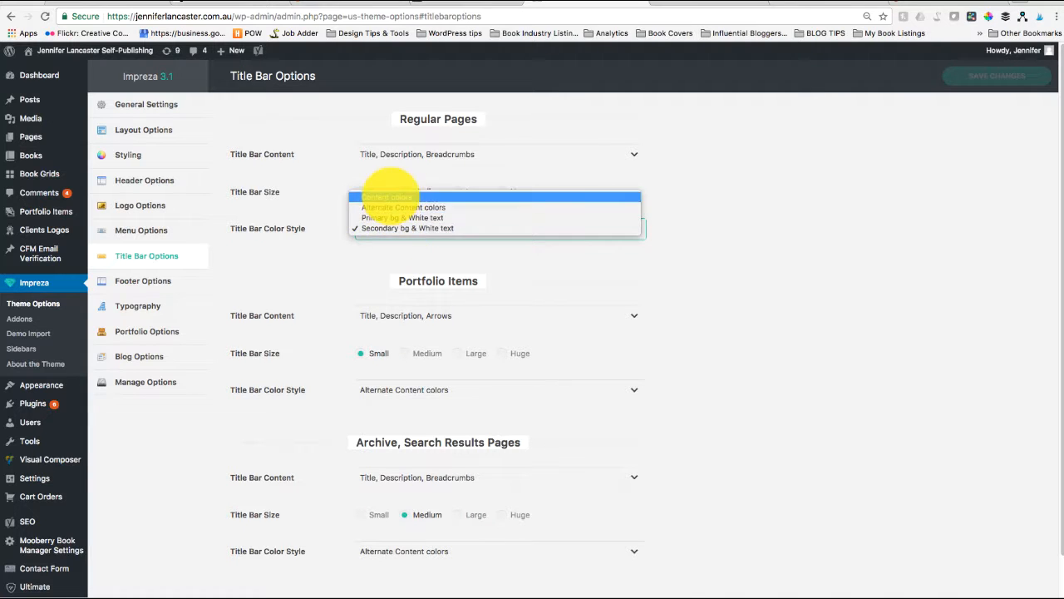
pyautogui.click(387, 197)
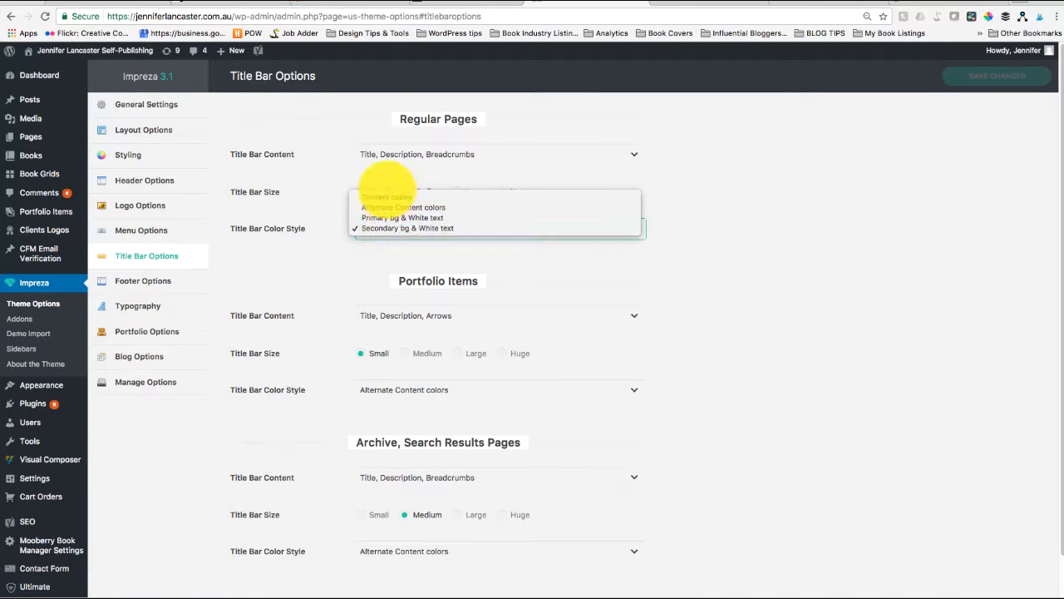
pyautogui.click(387, 230)
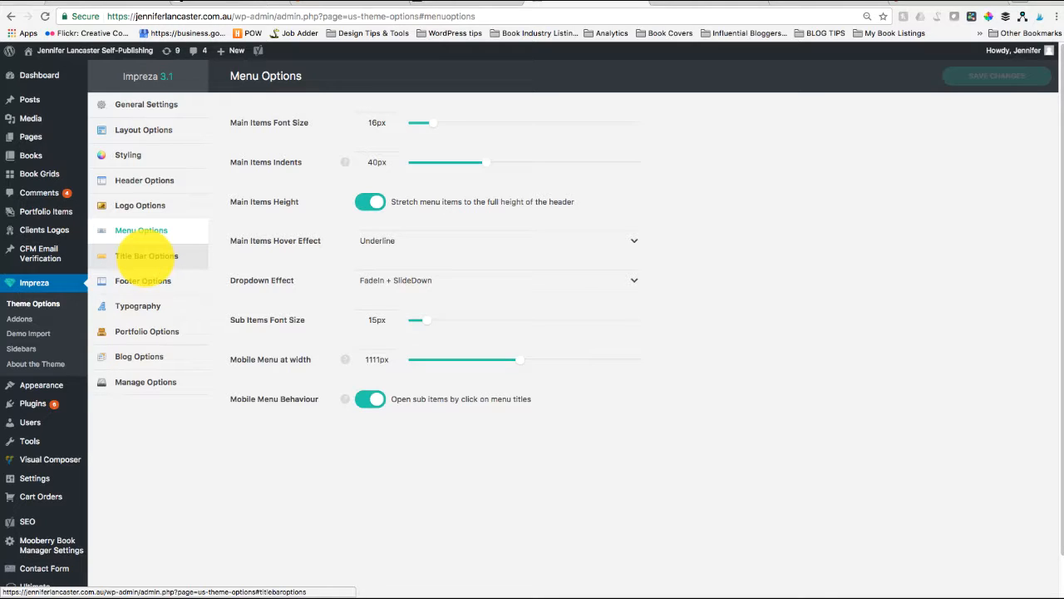
pyautogui.click(147, 255)
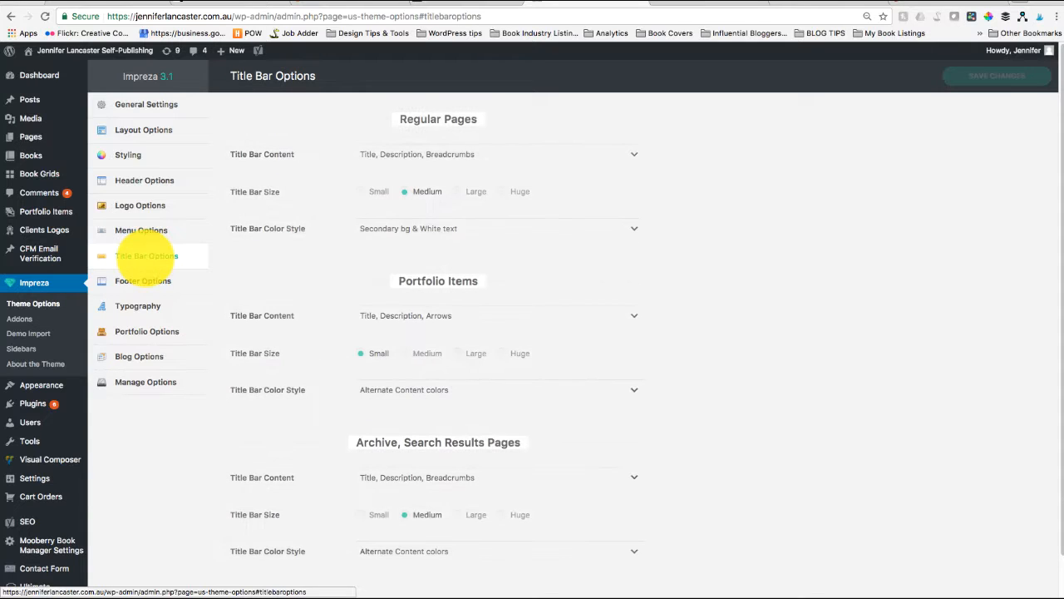
# View the Portfolio Options, then examine the post elements and sharing buttons for single post pages in Blog Options.
pyautogui.click(132, 332)
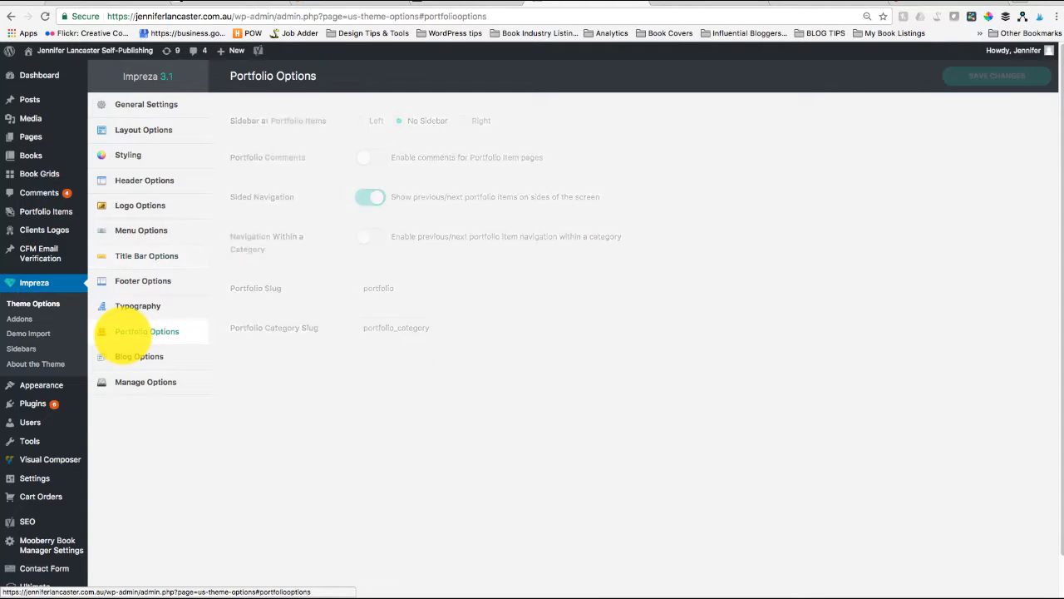
pyautogui.scroll(-1, 135, 348)
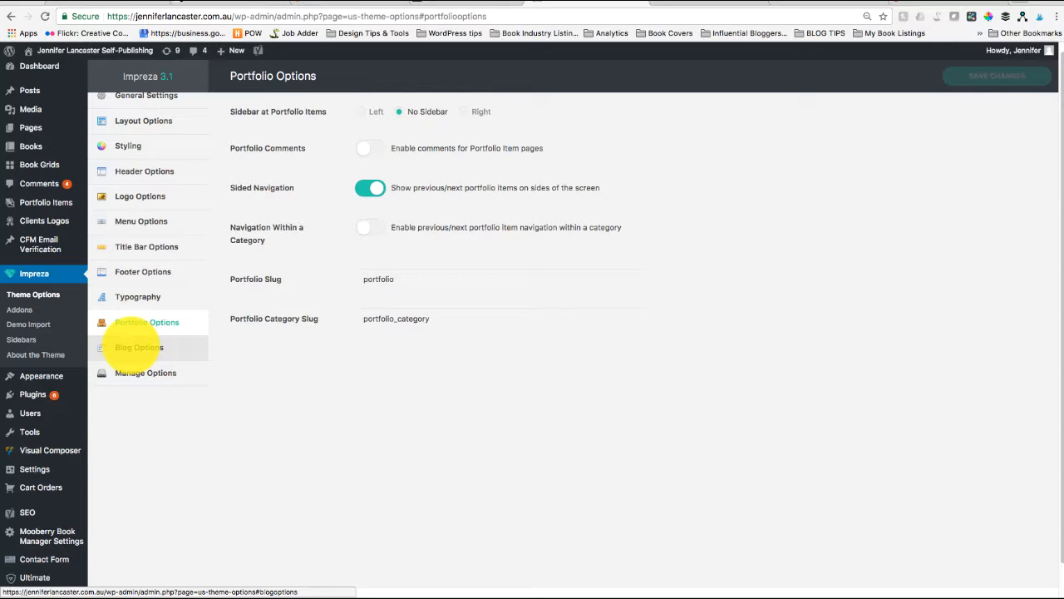
pyautogui.click(135, 345)
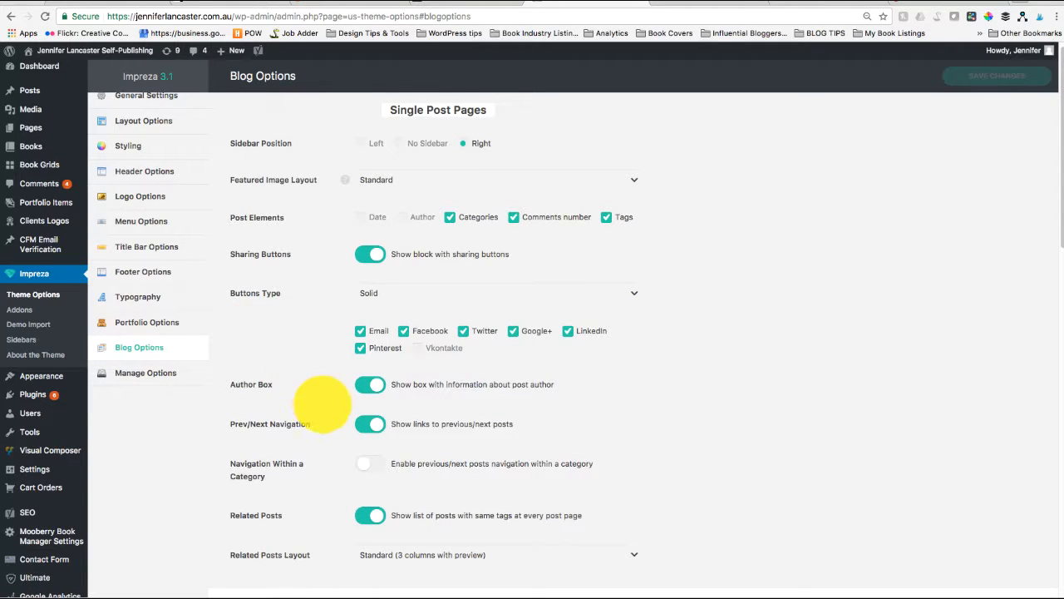
pyautogui.scroll(-1, 470, 279)
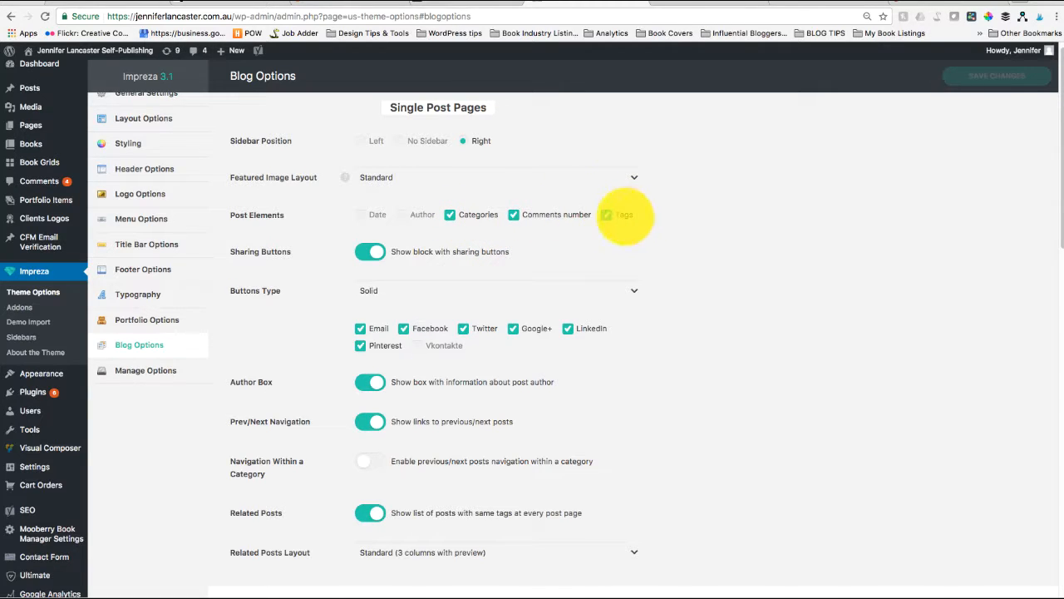
pyautogui.scroll(-1, 465, 316)
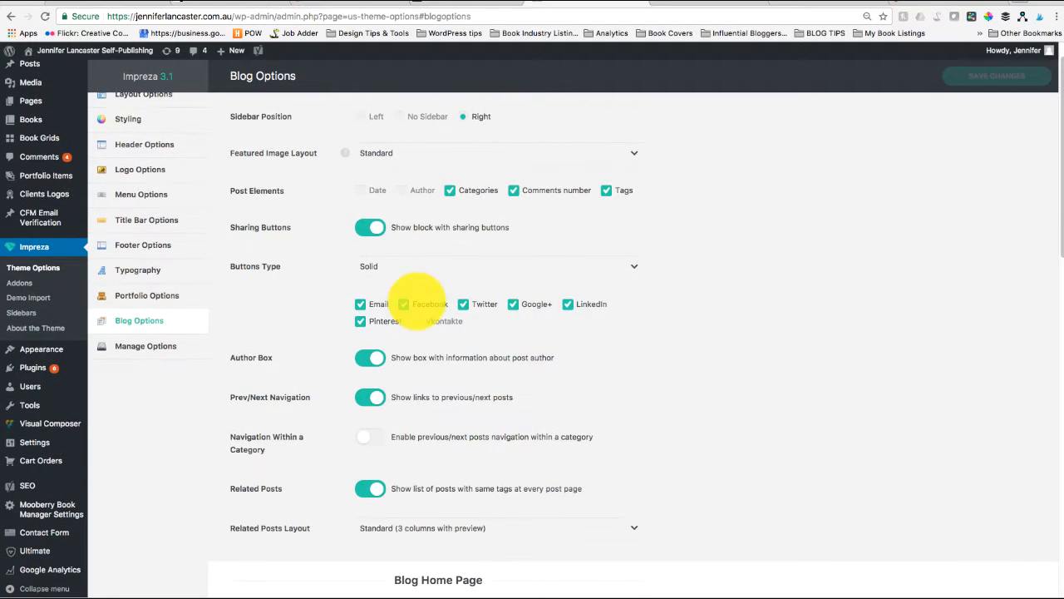
pyautogui.scroll(-2, 416, 301)
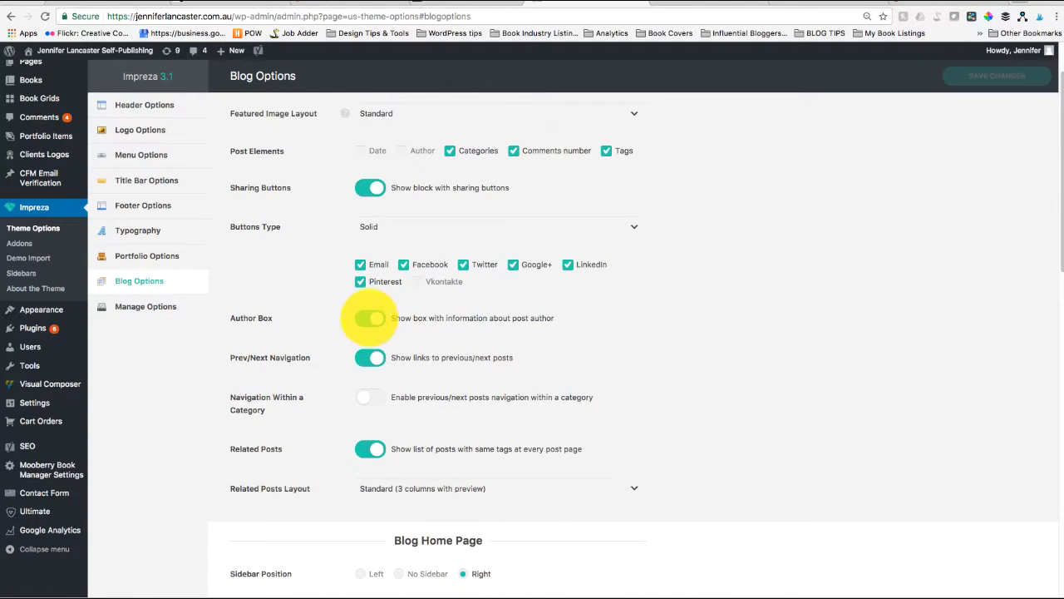
pyautogui.scroll(-2, 370, 320)
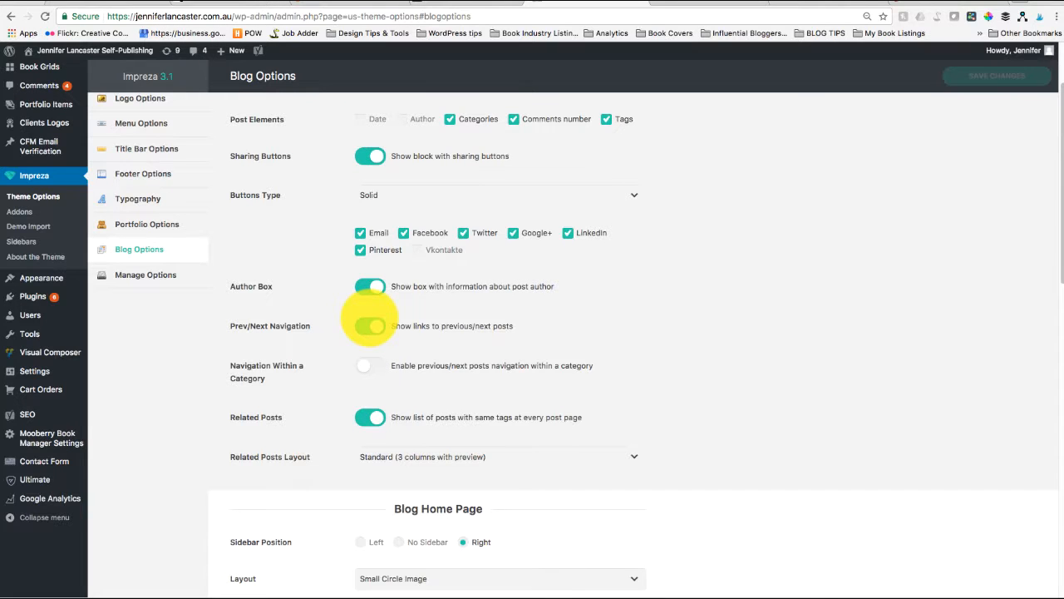
# Examine the author box and previous/next navigation settings for single post pages.
pyautogui.scroll(-1, 370, 324)
pyautogui.scroll(-1, 397, 280)
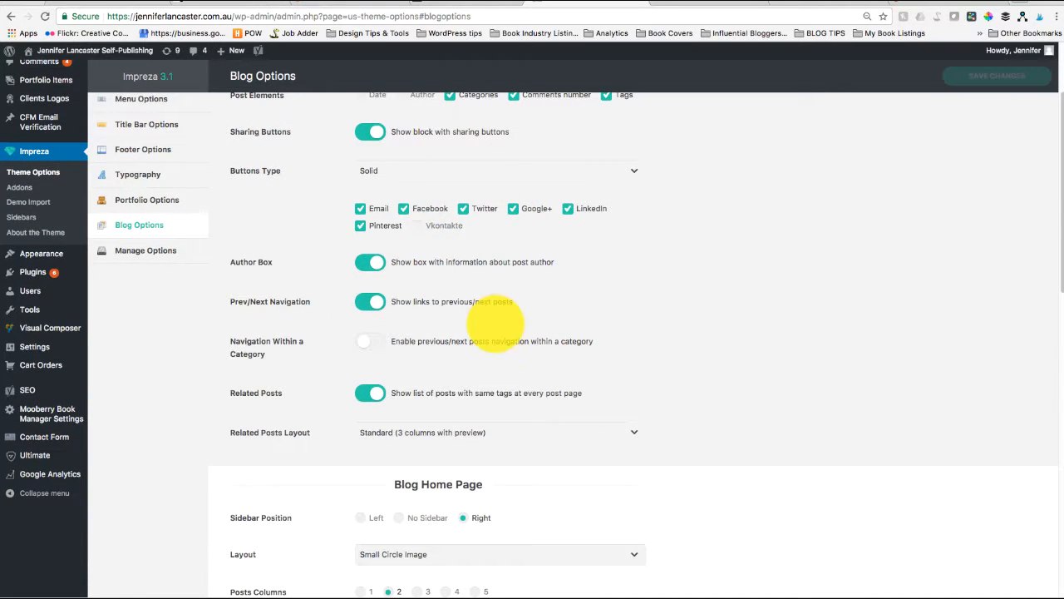
pyautogui.scroll(-4, 495, 322)
pyautogui.scroll(1, 465, 321)
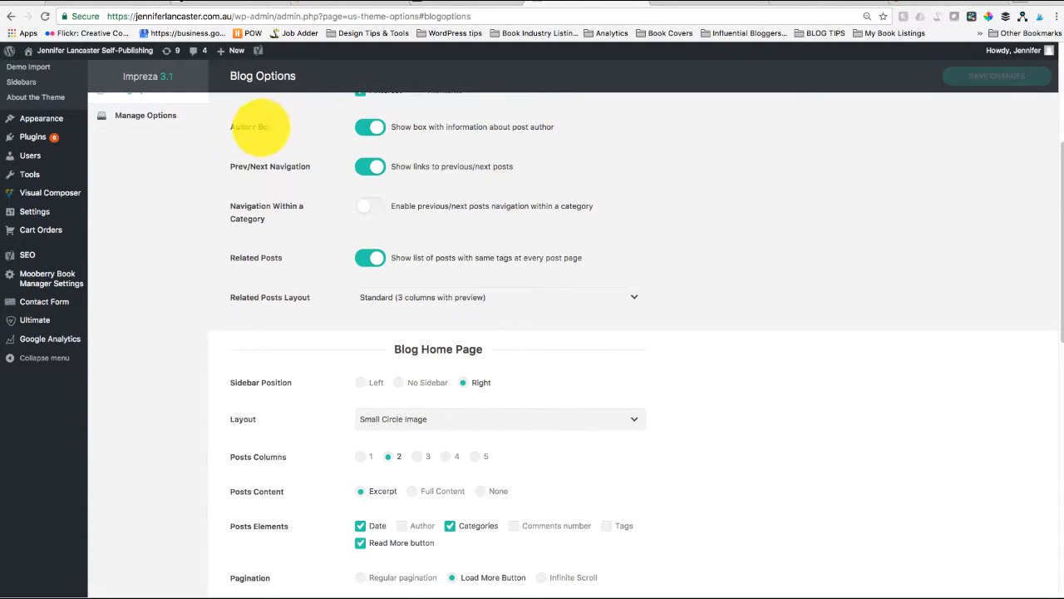
pyautogui.scroll(1, 274, 129)
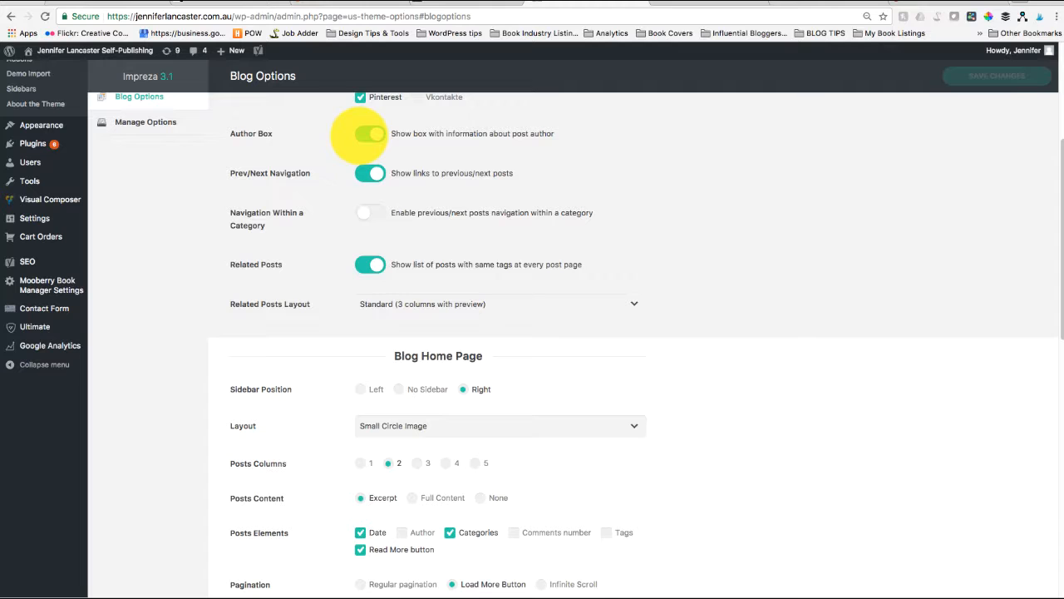
pyautogui.scroll(1, 308, 173)
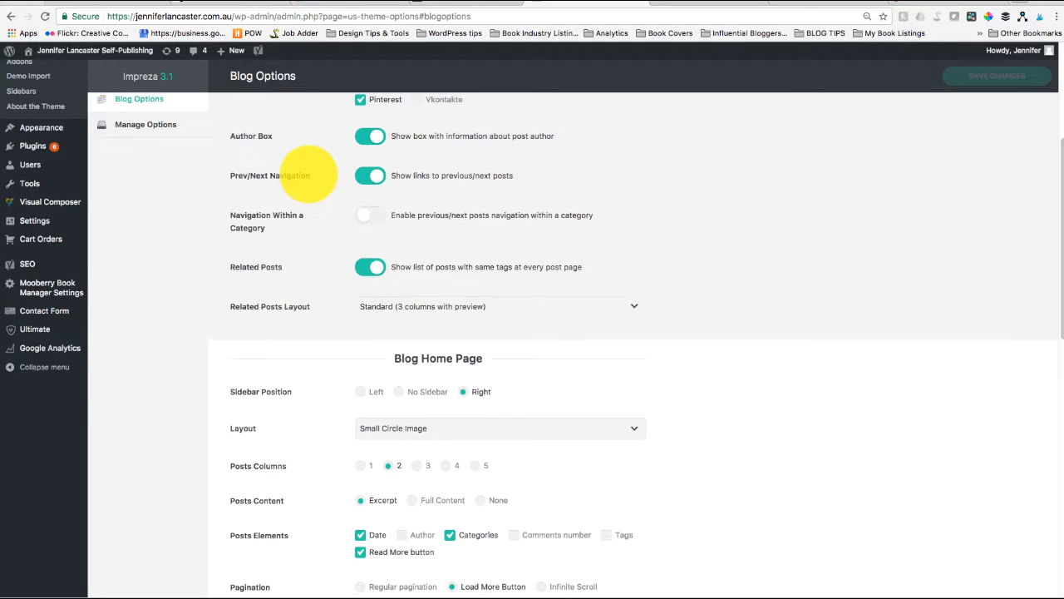
pyautogui.scroll(-2, 308, 174)
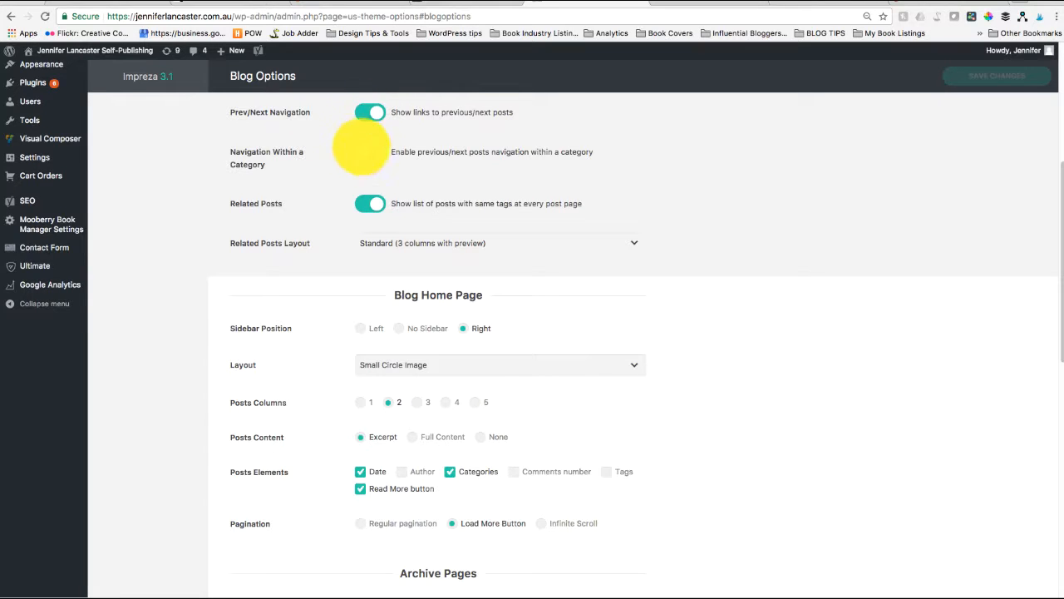
pyautogui.scroll(1, 366, 156)
pyautogui.scroll(2, 366, 157)
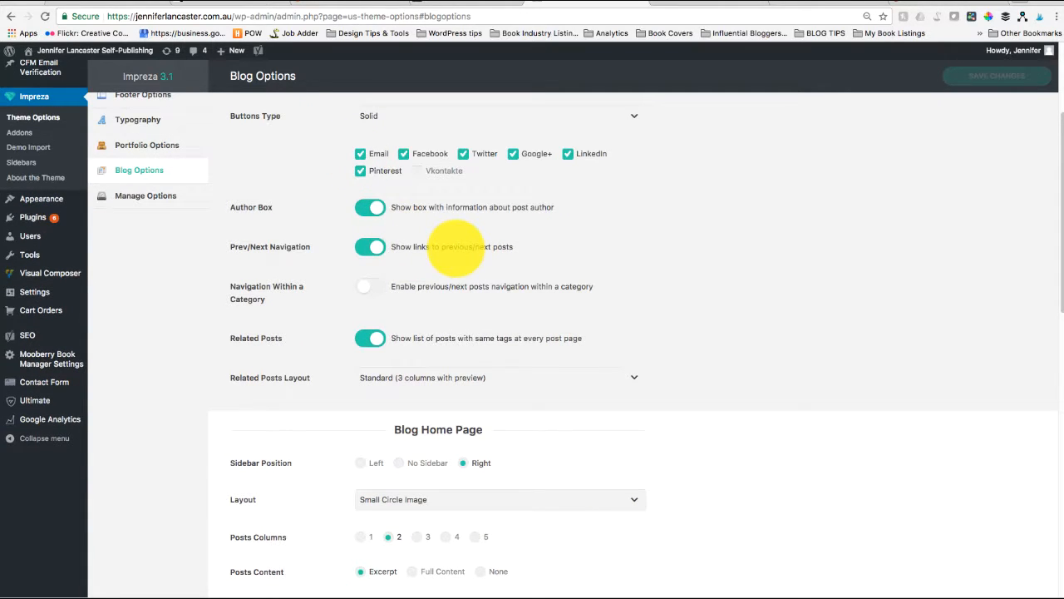
# Examine the related posts settings and the Blog Home Page sidebar, layout and column options.
pyautogui.scroll(-2, 411, 253)
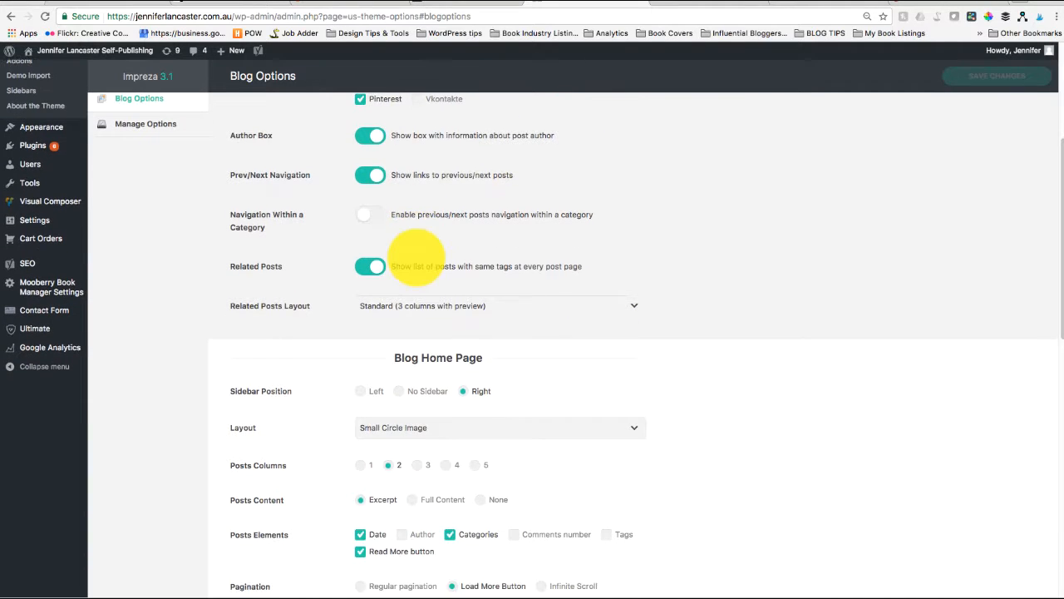
pyautogui.scroll(-2, 416, 256)
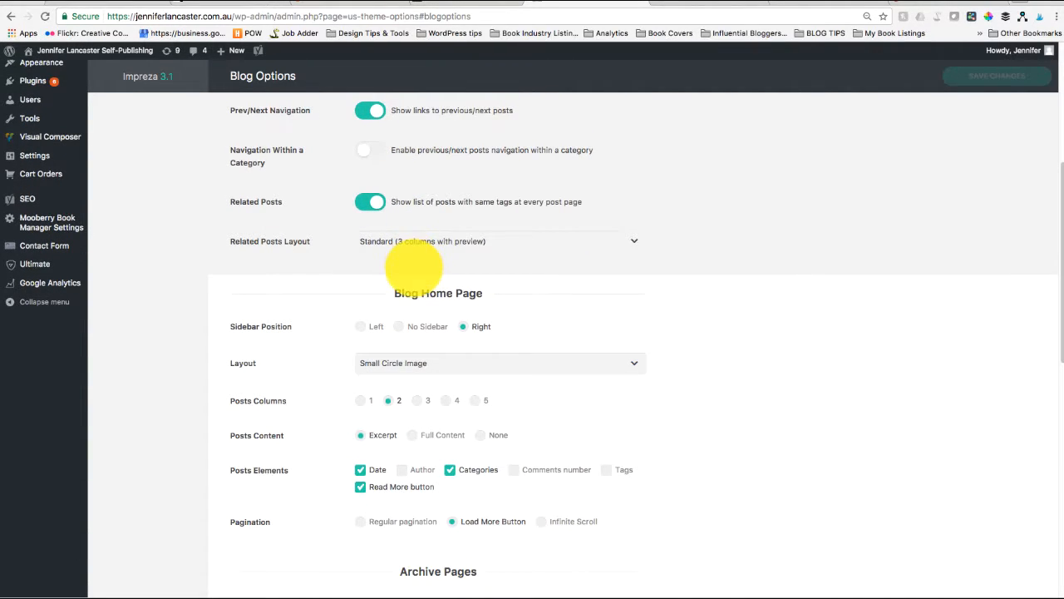
pyautogui.scroll(-2, 414, 259)
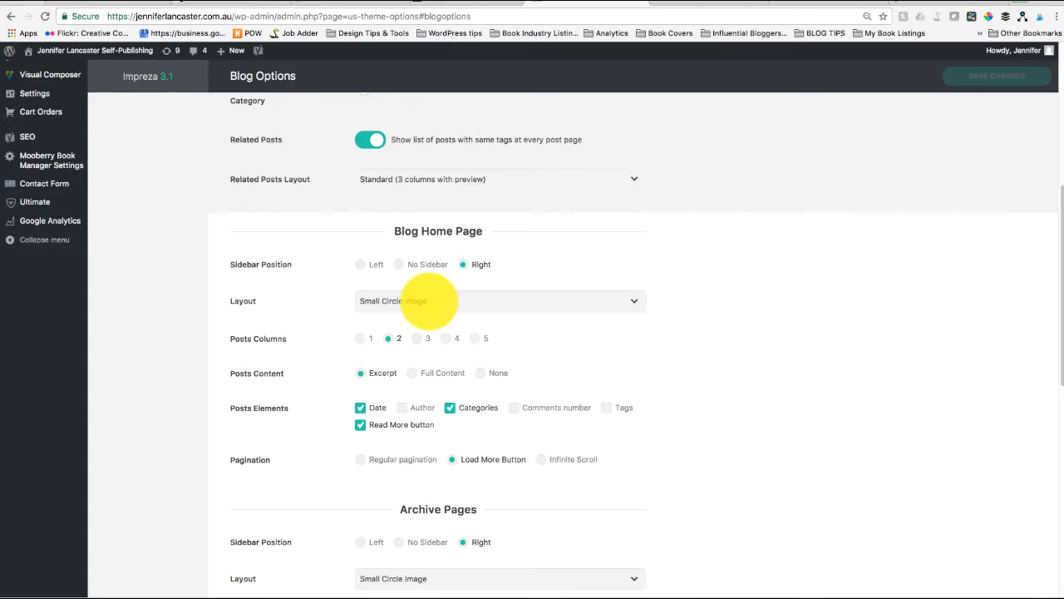
pyautogui.scroll(-1, 420, 301)
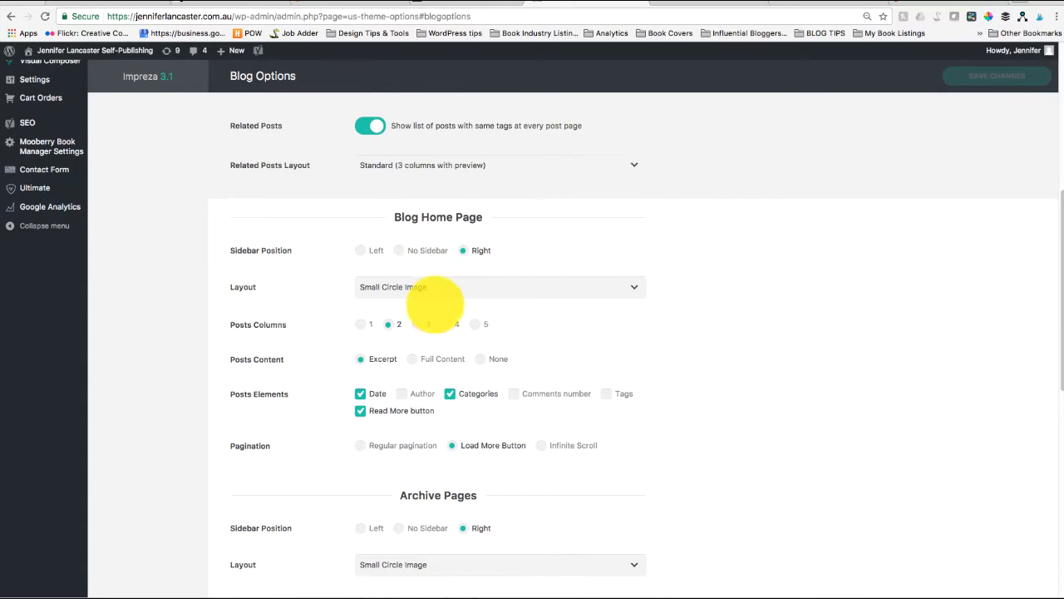
# Review the Blog Home Page layout choices, keeping Small Circle Image, and examine its columns, post content, post elements and pagination settings.
pyautogui.click(622, 289)
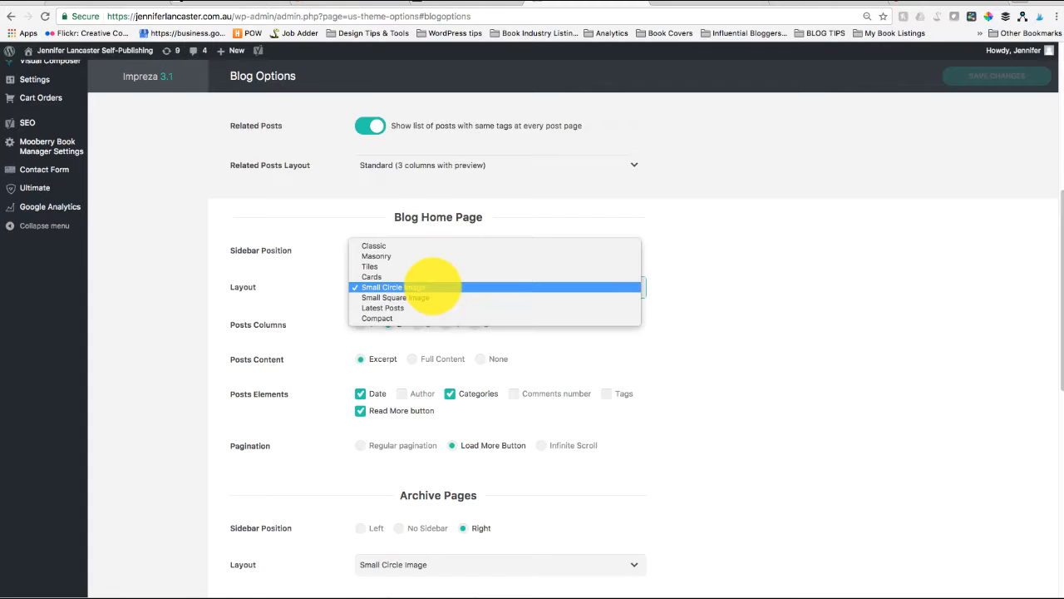
pyautogui.click(427, 286)
pyautogui.scroll(-1, 419, 333)
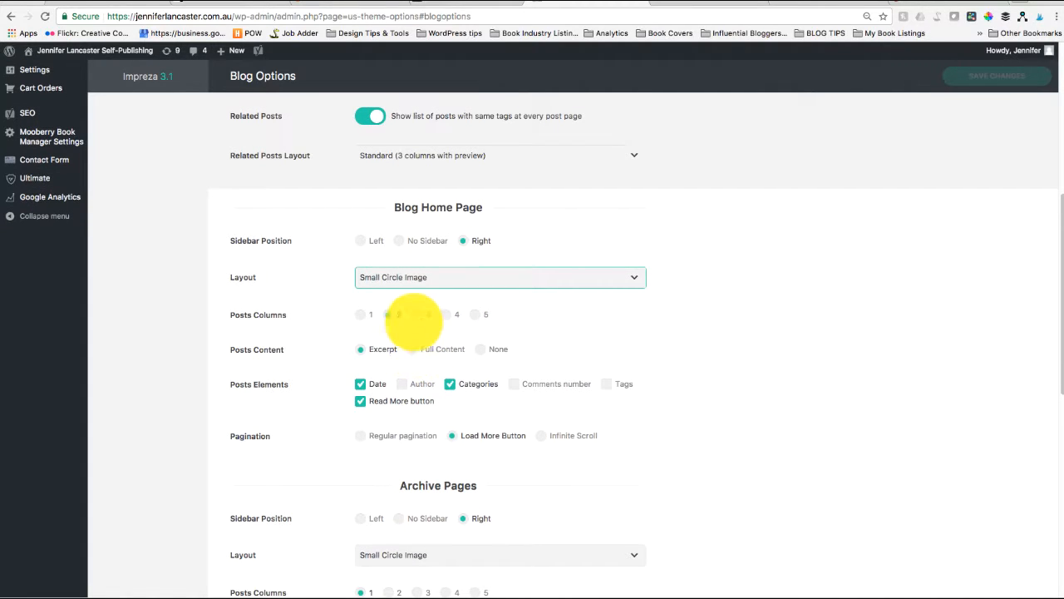
pyautogui.scroll(-2, 388, 326)
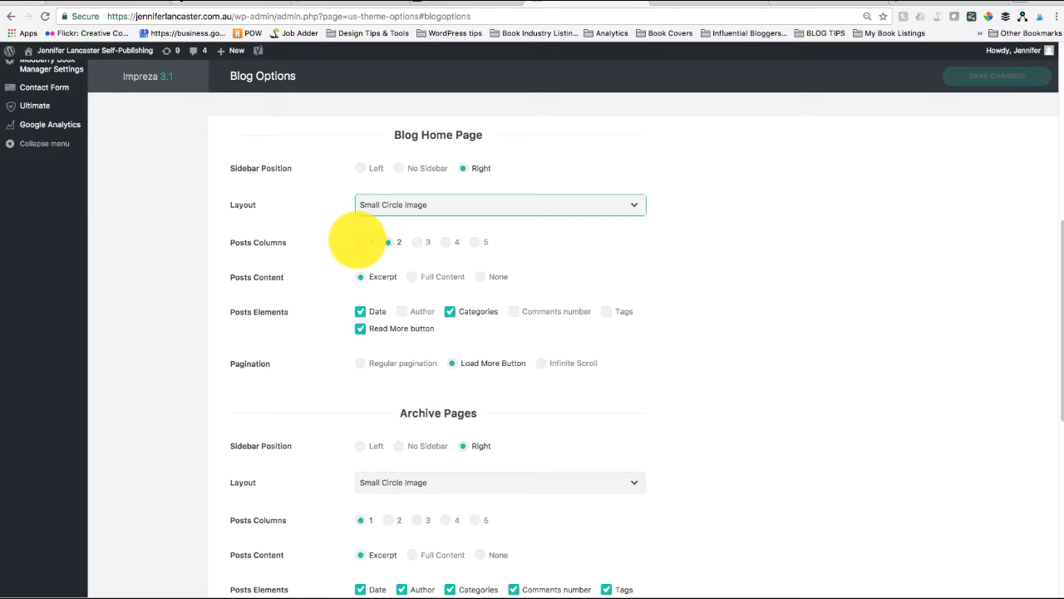
pyautogui.scroll(-2, 387, 321)
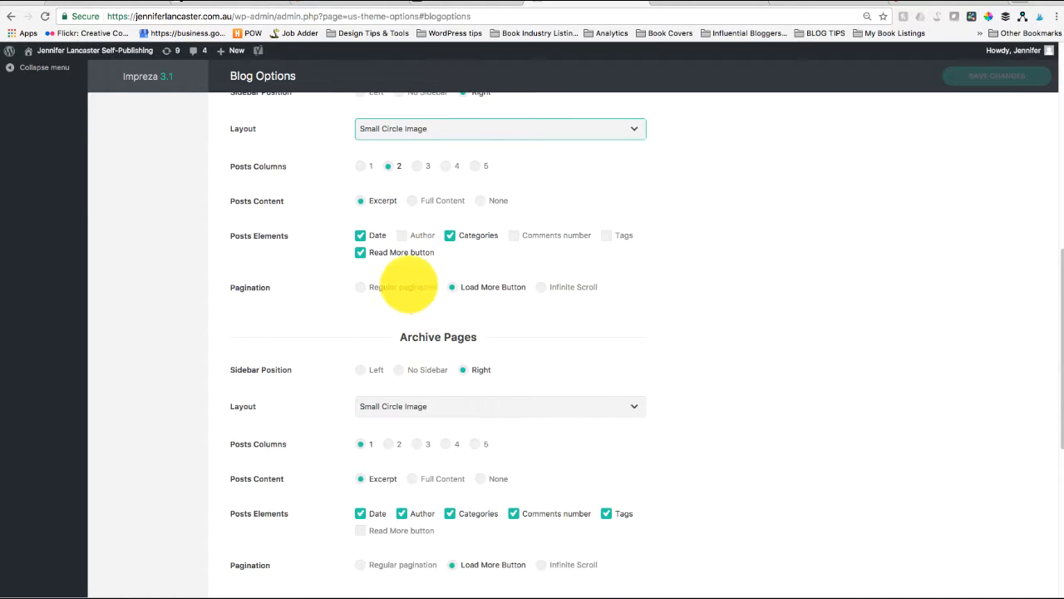
pyautogui.scroll(2, 366, 241)
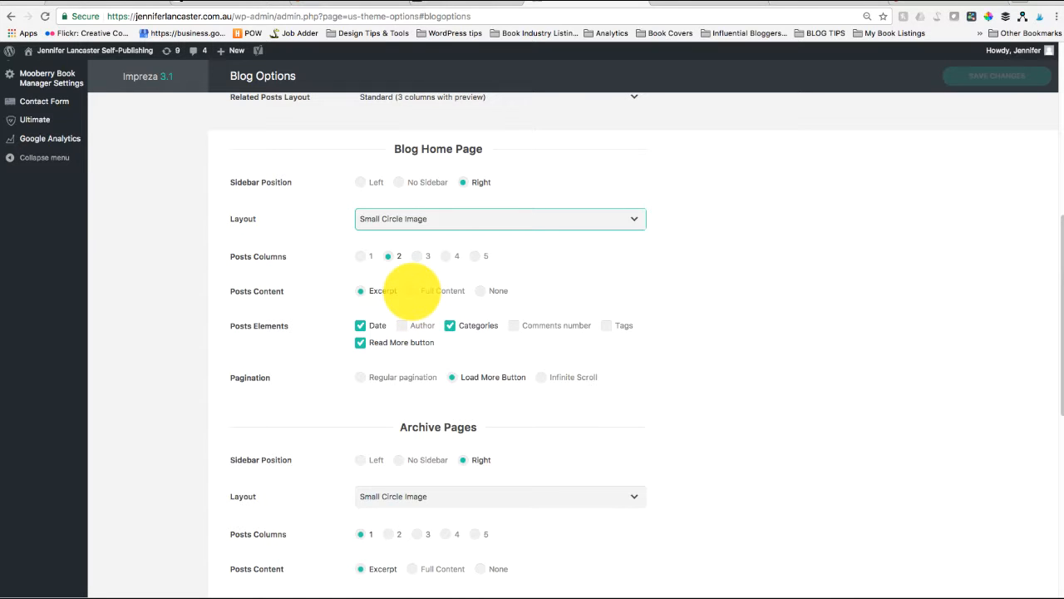
# Examine the sidebar, layout, post elements and pagination settings for Archive Pages.
pyautogui.scroll(-3, 387, 362)
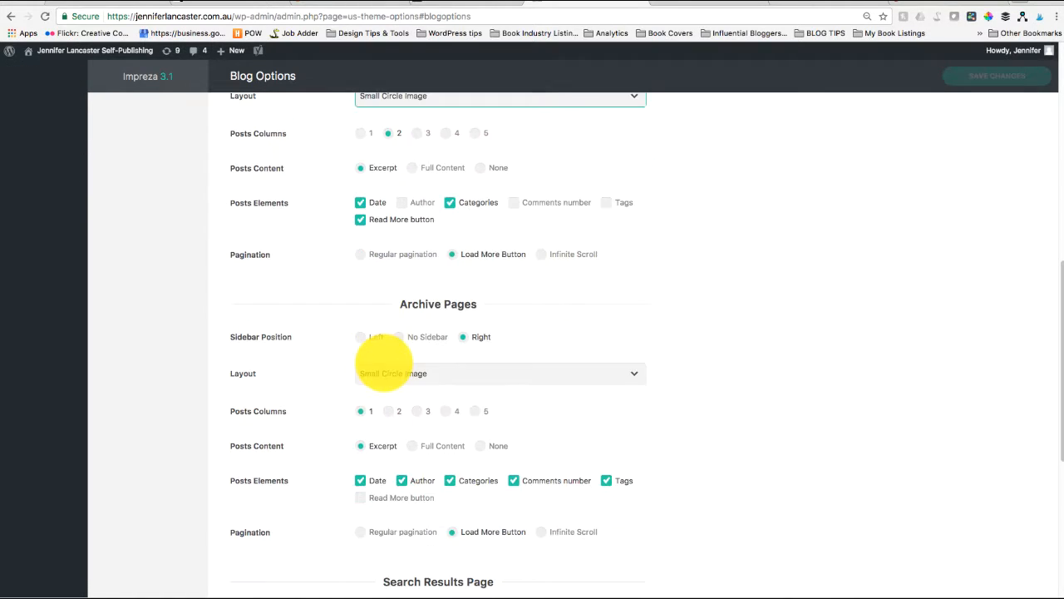
pyautogui.scroll(-1, 420, 342)
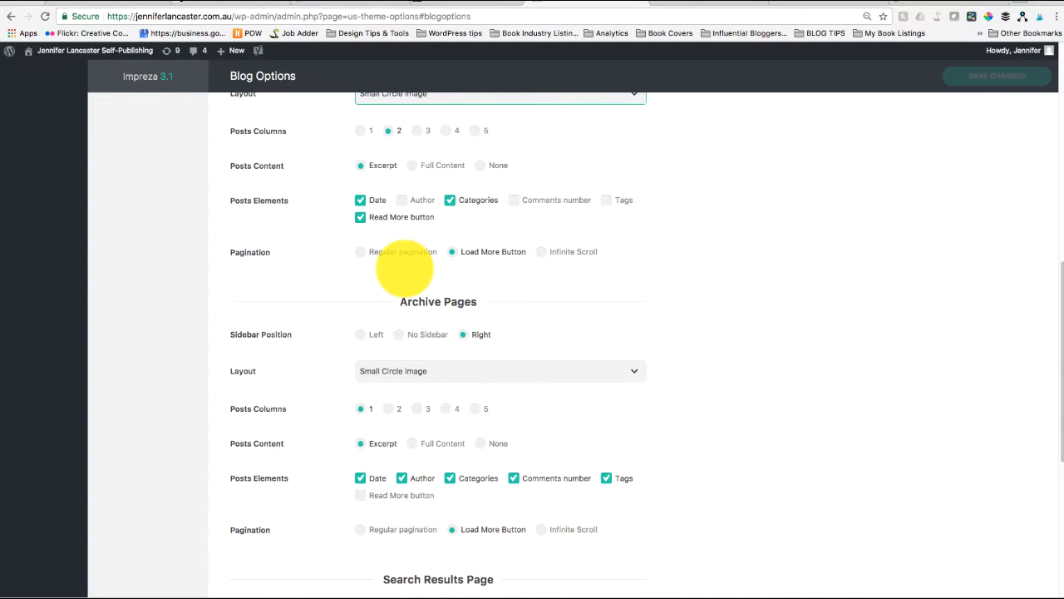
pyautogui.scroll(-5, 403, 268)
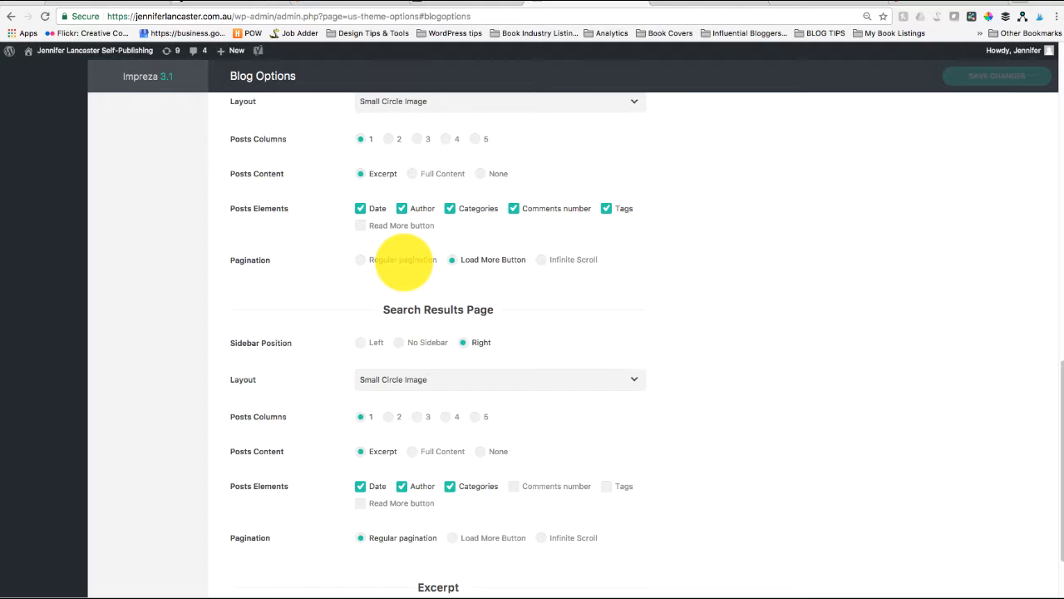
pyautogui.scroll(2, 391, 250)
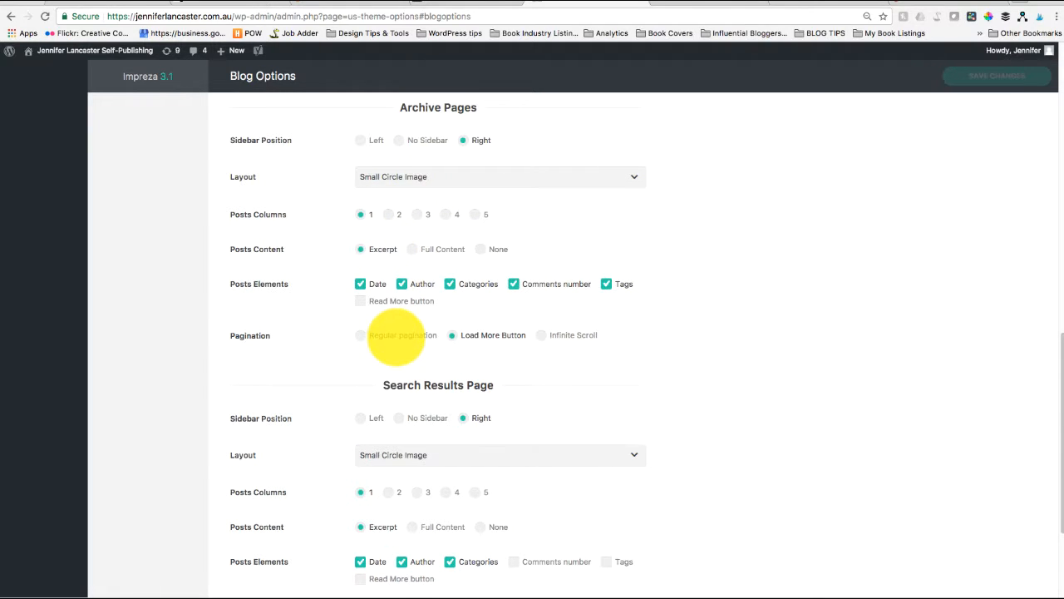
pyautogui.scroll(-1, 397, 337)
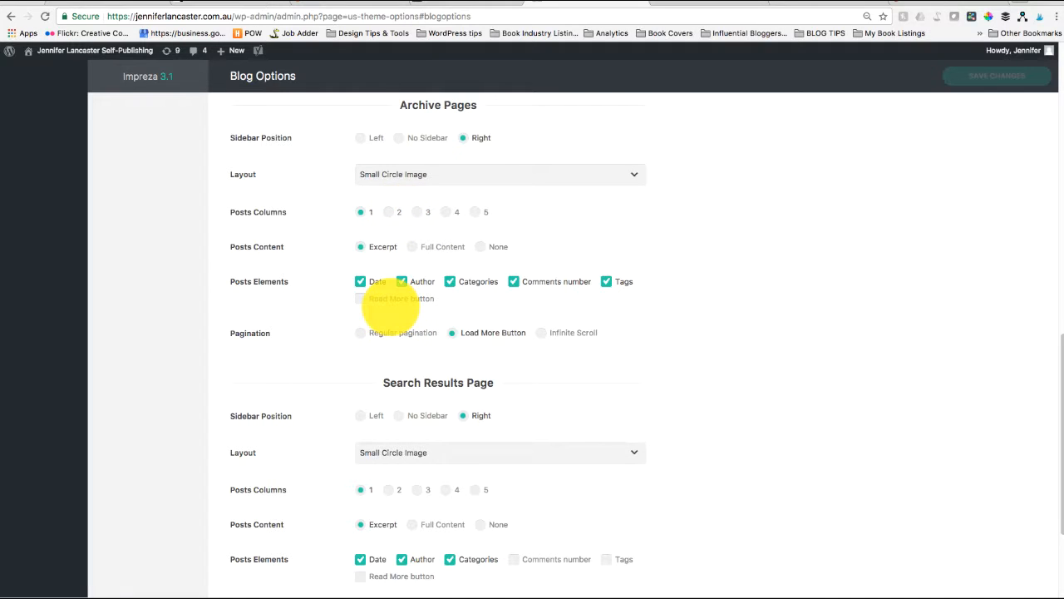
pyautogui.scroll(-2, 380, 321)
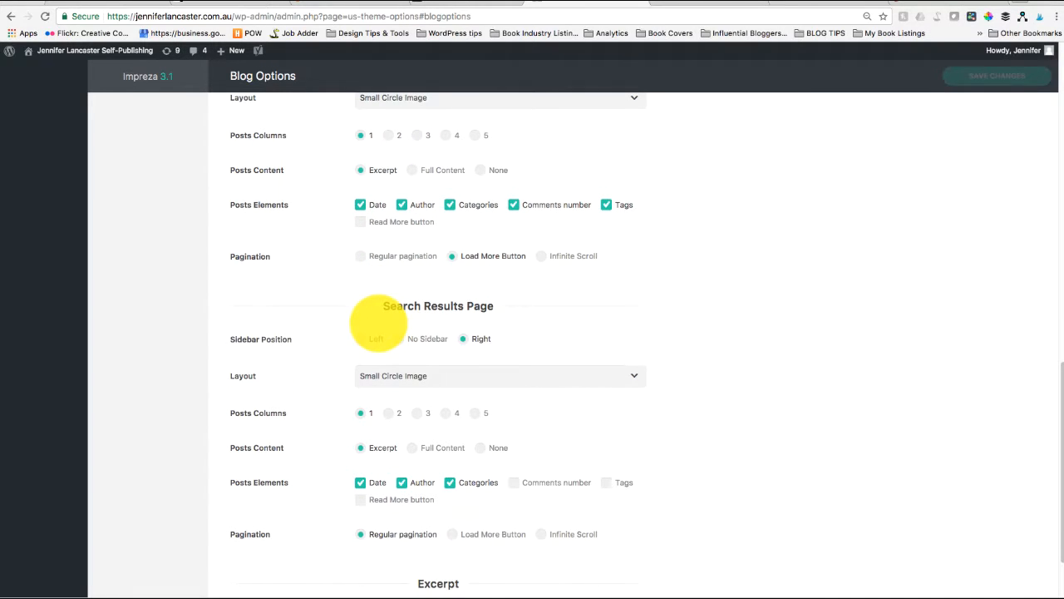
# Examine the Search Results Page and Excerpt Length settings, then view the backup and transfer settings in Manage Options.
pyautogui.scroll(-2, 379, 322)
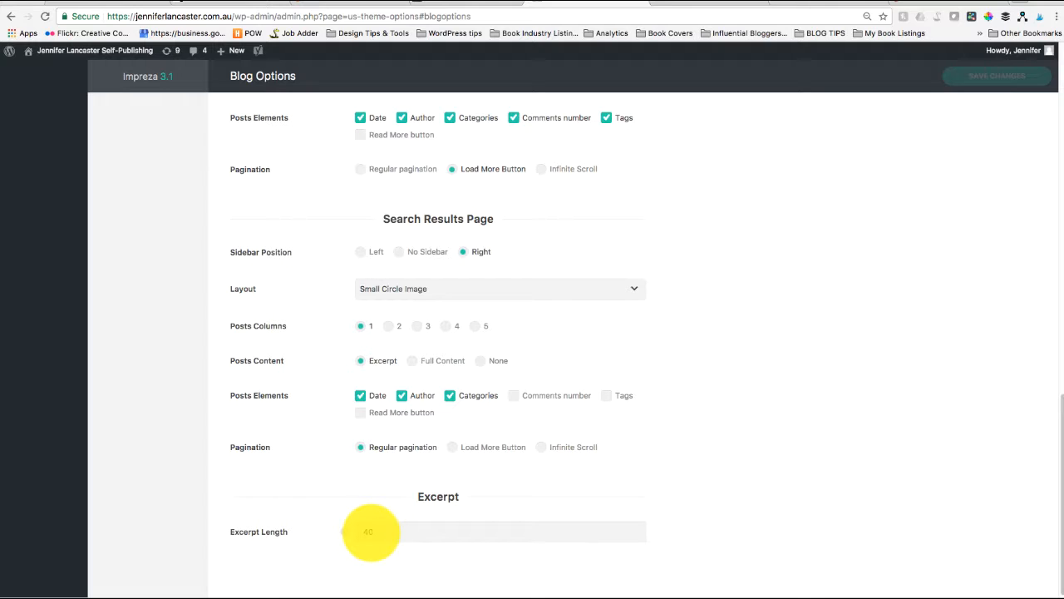
pyautogui.moveTo(343, 532)
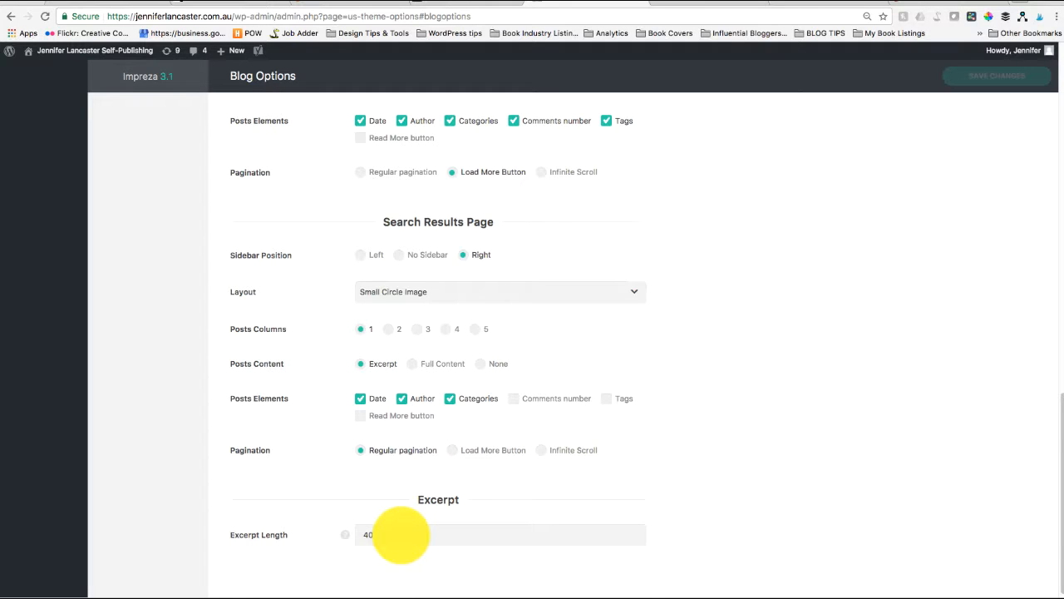
pyautogui.scroll(2, 399, 532)
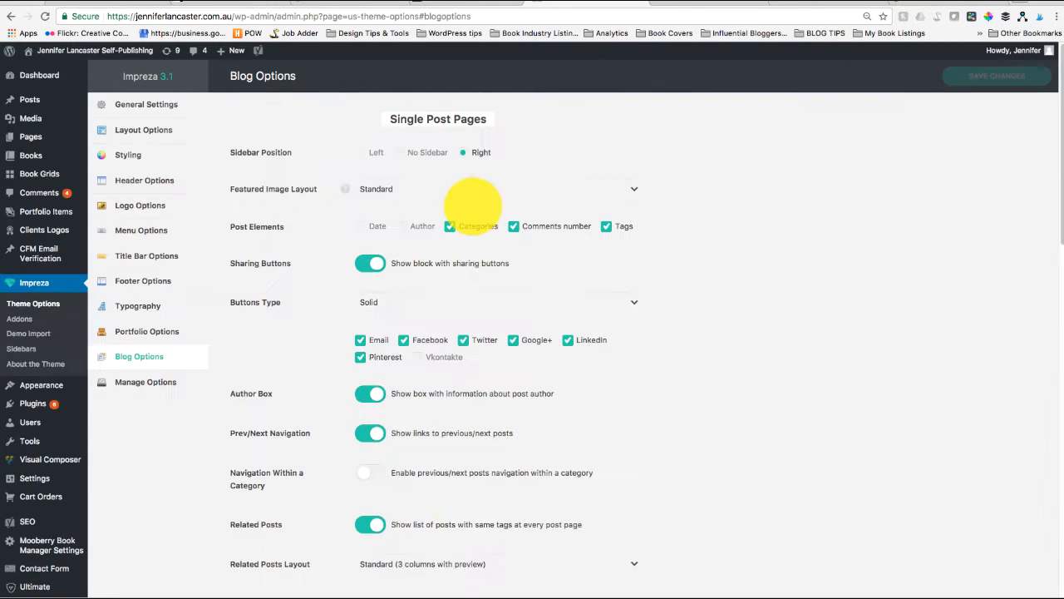
pyautogui.click(170, 381)
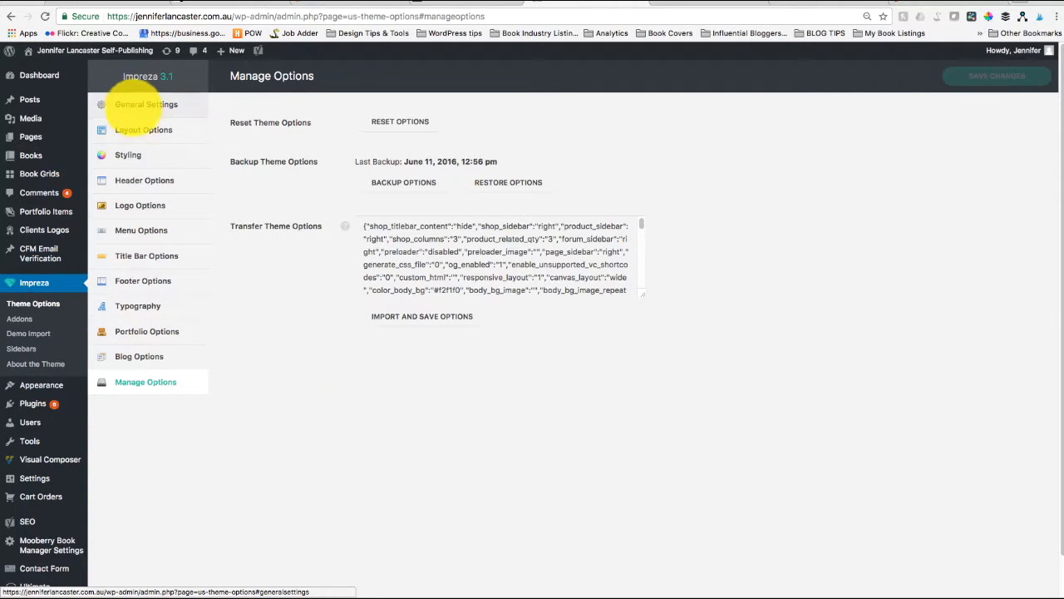
# Set the Heading 1 letter spacing to -3 in the Typography options.
pyautogui.click(126, 305)
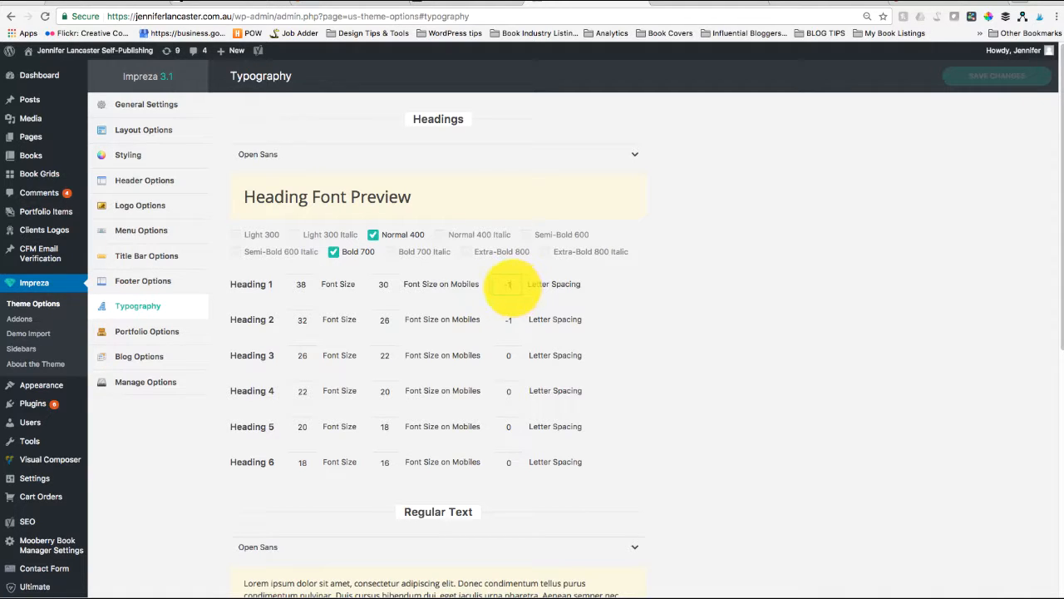
pyautogui.press('BackSpace')
pyautogui.write('3')
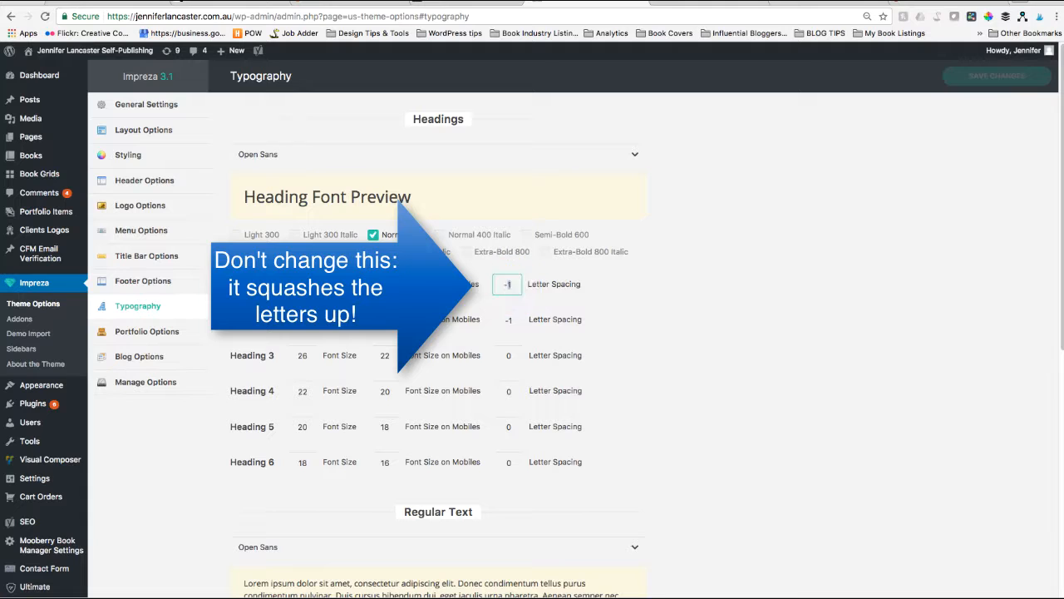
pyautogui.click(511, 322)
# Examine the heading sizes and the Regular Text, Main Menu Text and Subset settings in Typography, comparing desktop and mobile sizes.
pyautogui.scroll(-1, 479, 357)
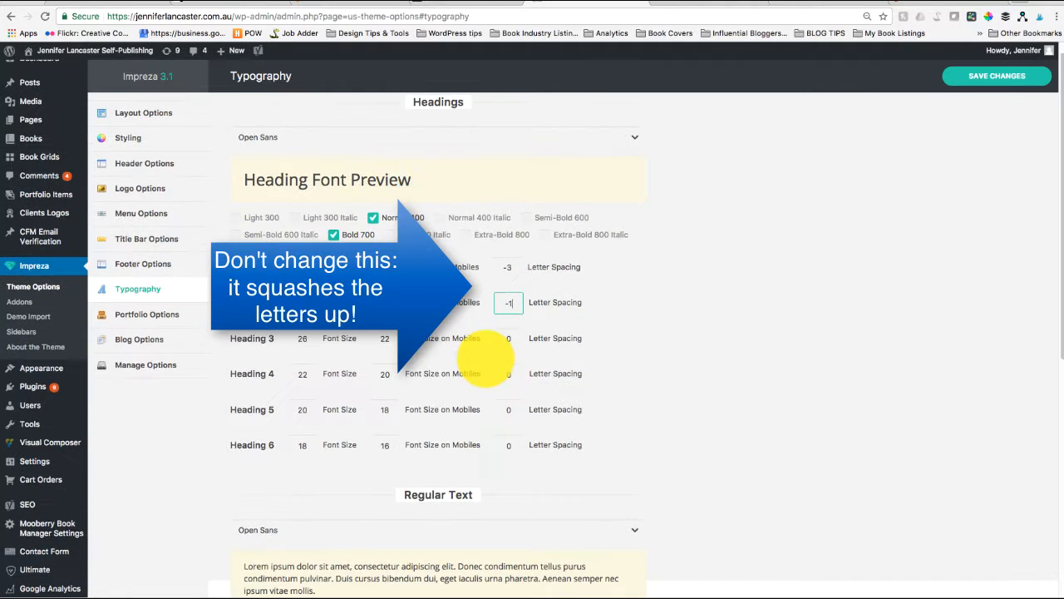
pyautogui.scroll(-1, 486, 359)
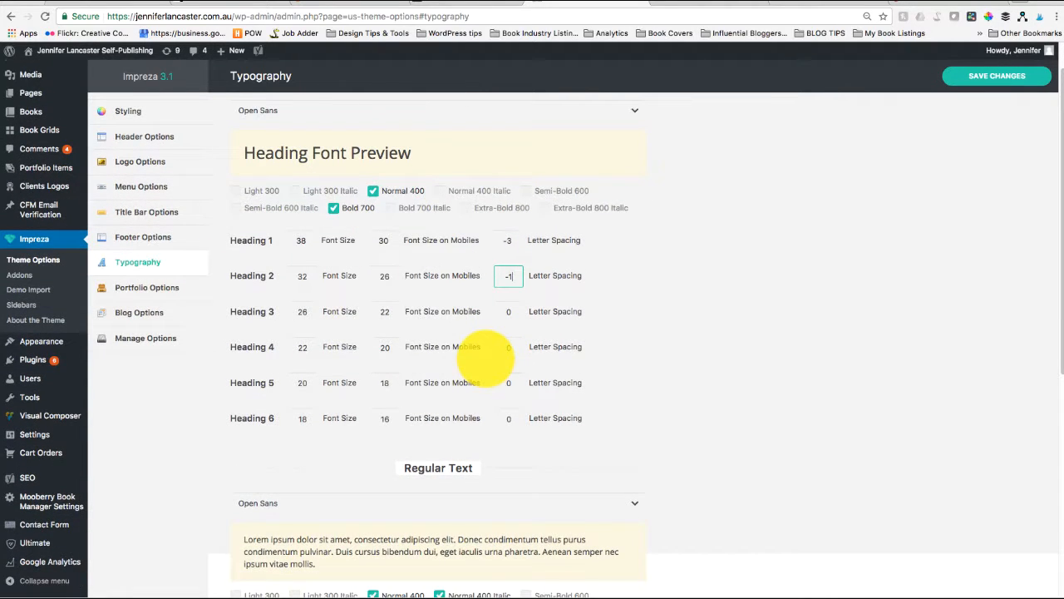
pyautogui.scroll(1, 484, 358)
pyautogui.scroll(-10, 487, 359)
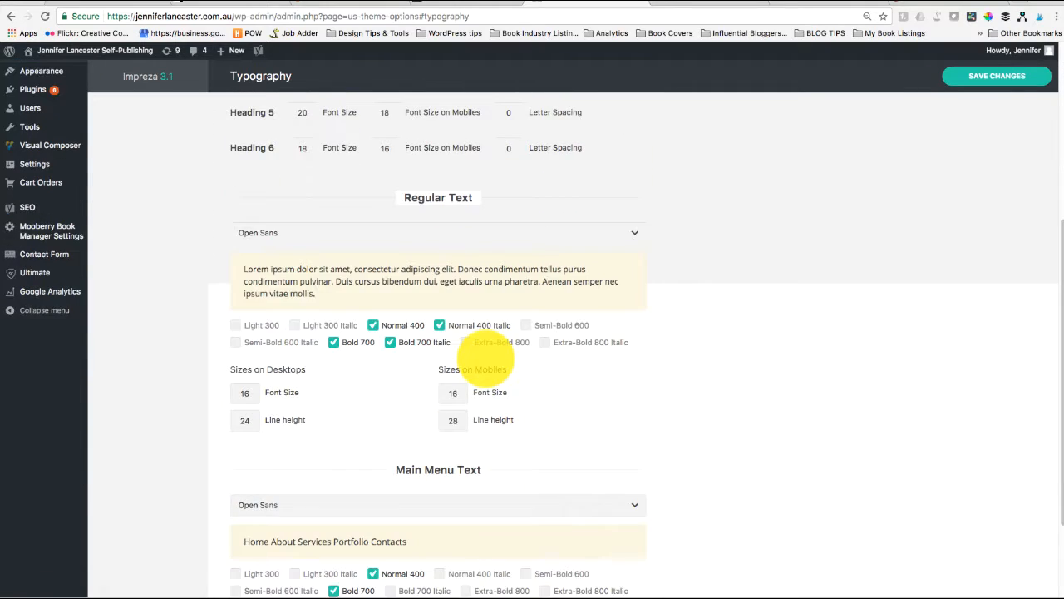
pyautogui.scroll(-2, 486, 358)
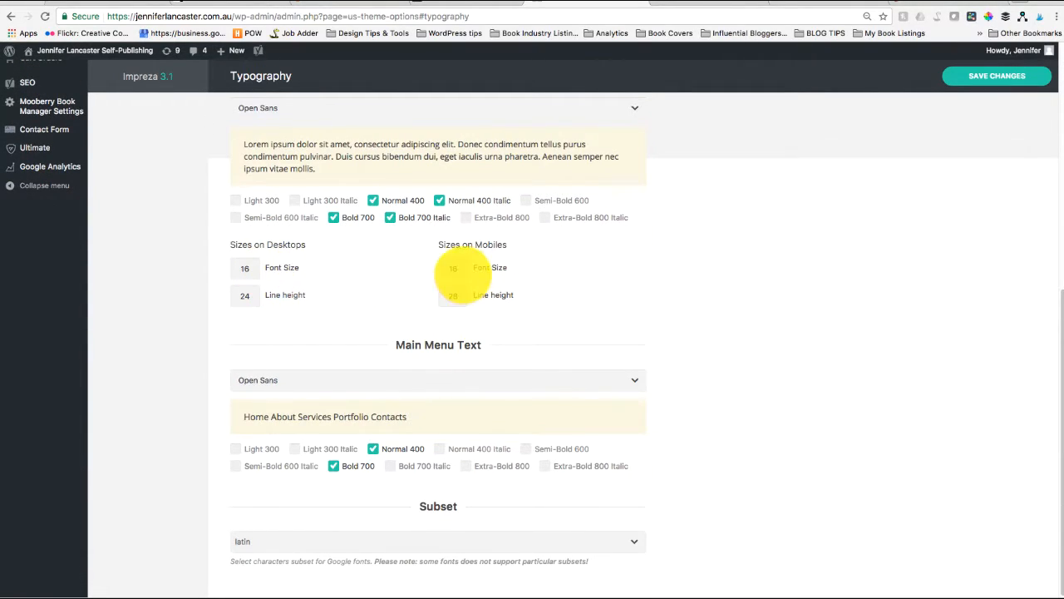
pyautogui.scroll(1, 438, 344)
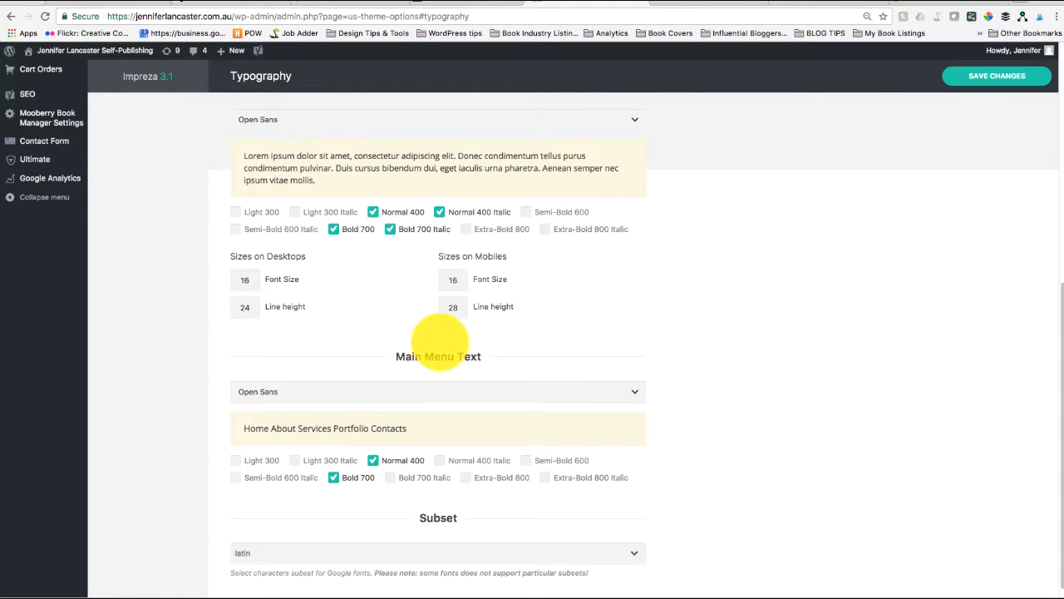
pyautogui.scroll(10, 438, 344)
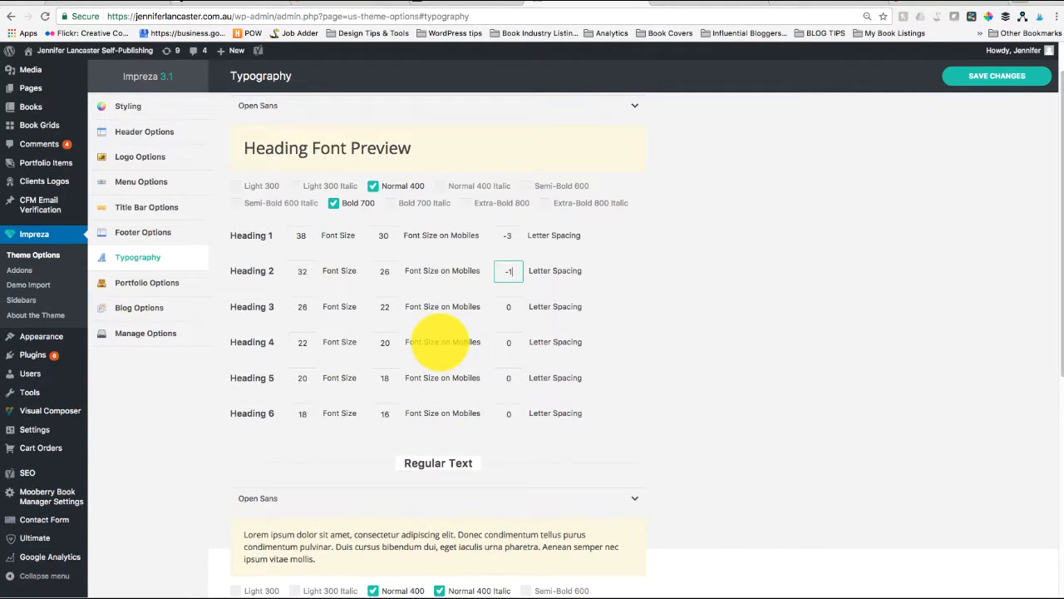
pyautogui.scroll(1, 438, 344)
pyautogui.scroll(-8, 438, 344)
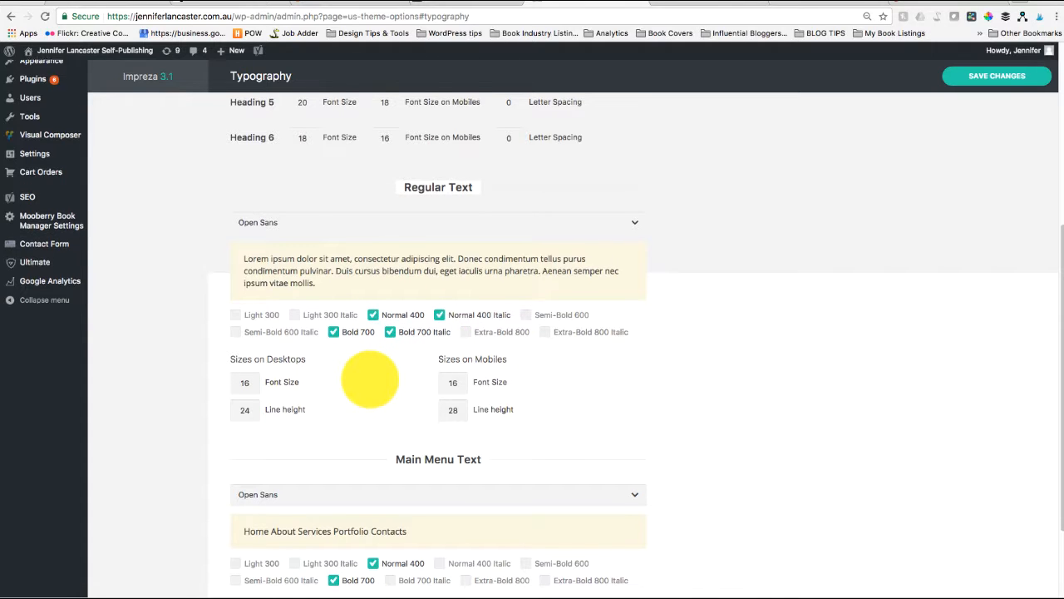
pyautogui.scroll(-1, 415, 365)
pyautogui.scroll(-3, 632, 324)
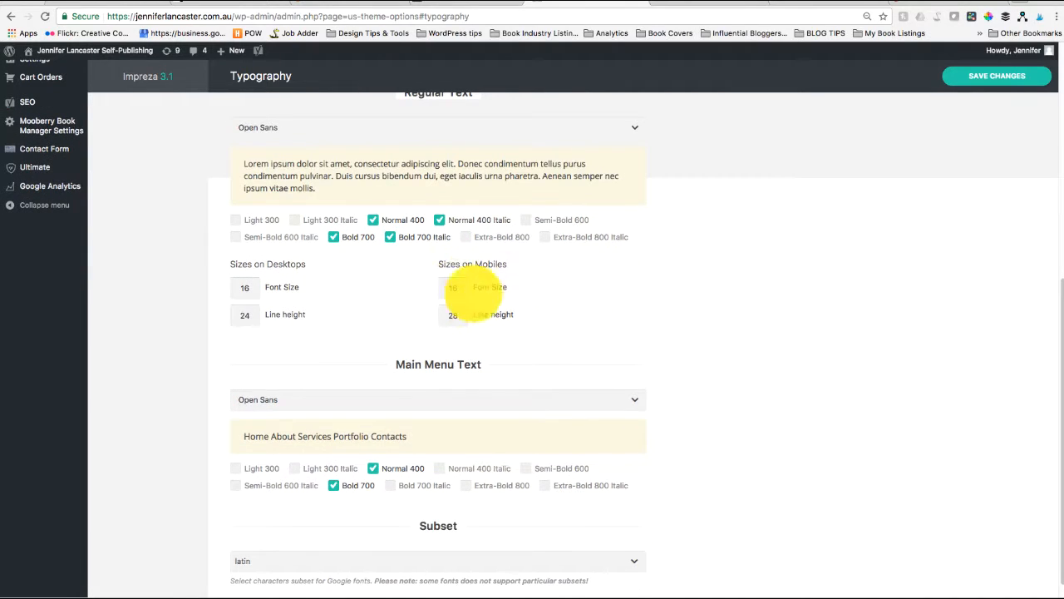
pyautogui.scroll(-1, 468, 304)
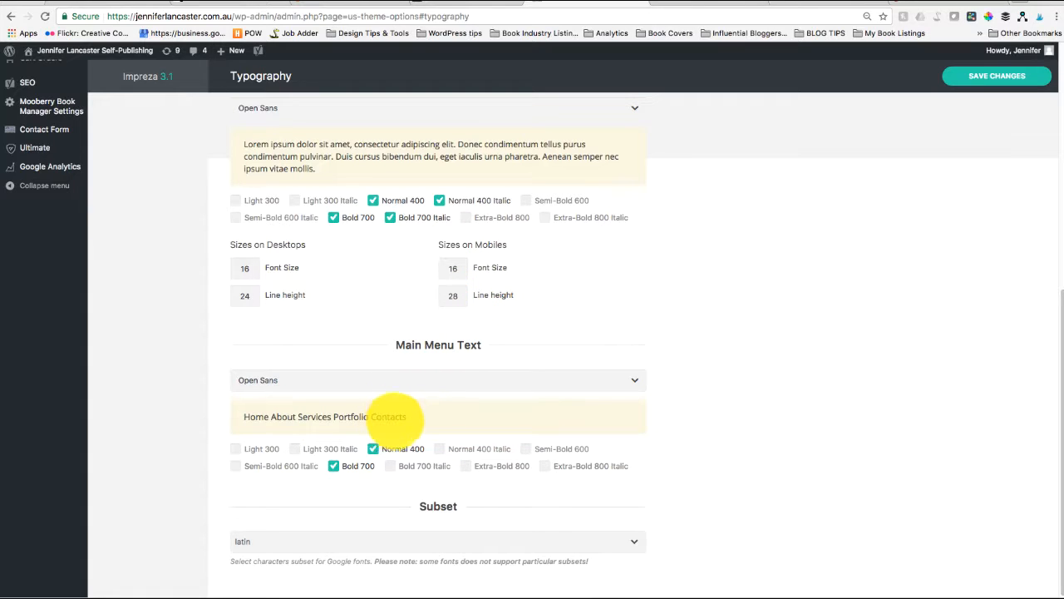
# Save the typography changes and open the Impreza Addons page.
pyautogui.click(994, 75)
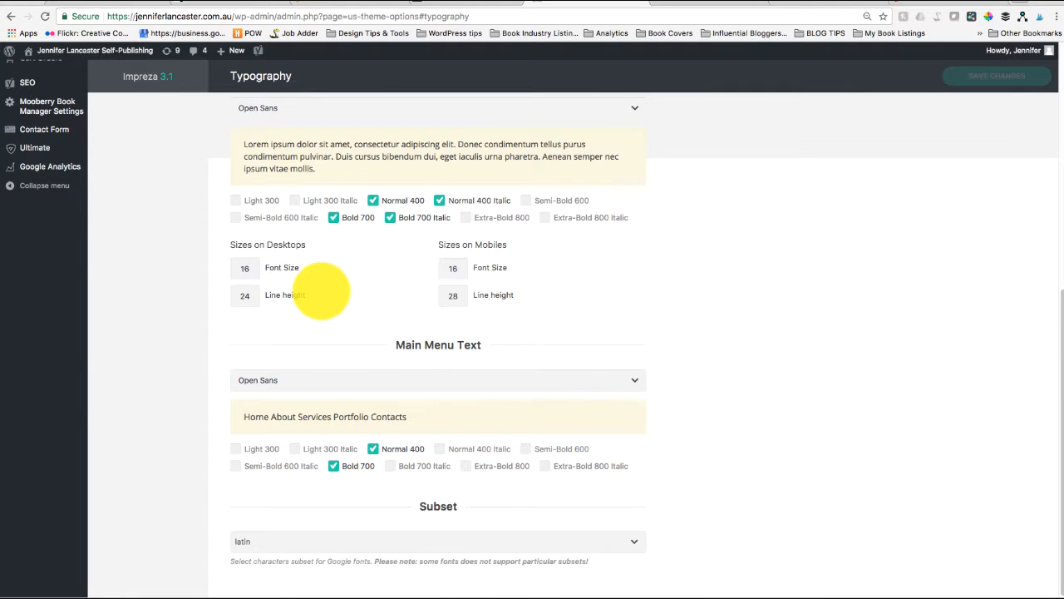
pyautogui.scroll(5, 322, 291)
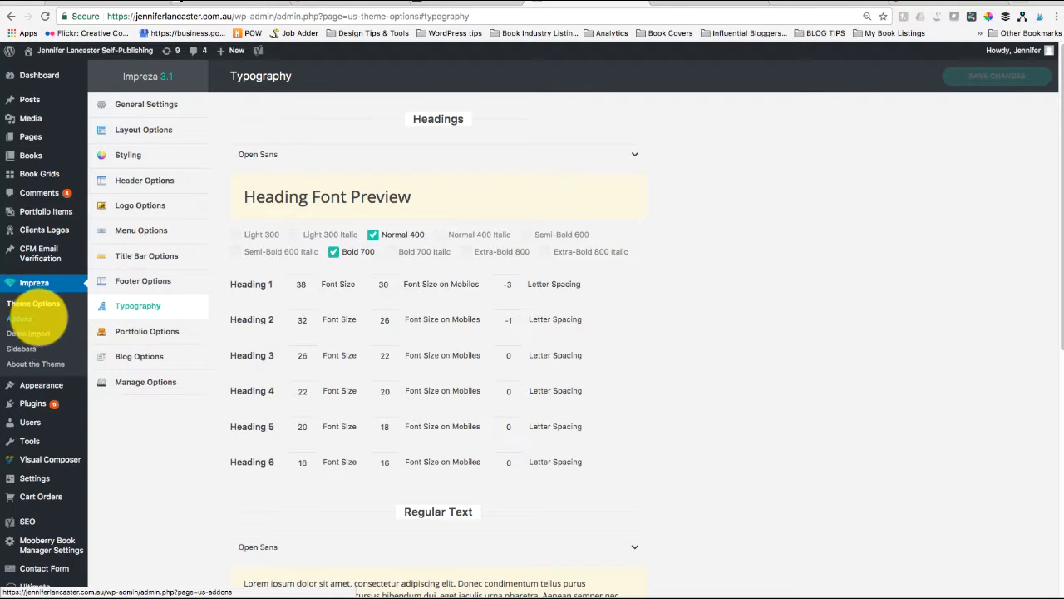
pyautogui.click(34, 306)
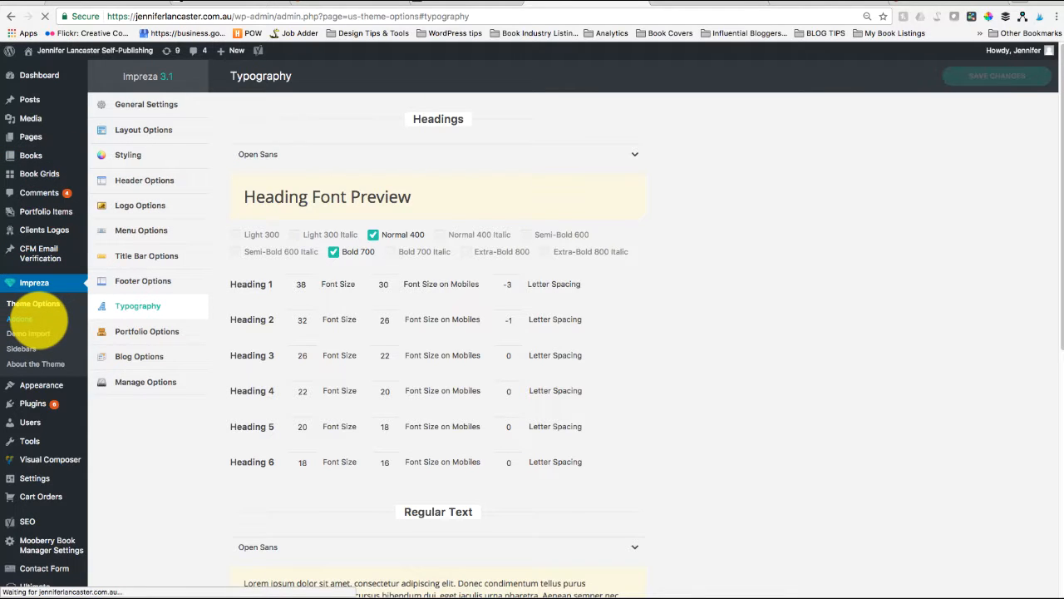